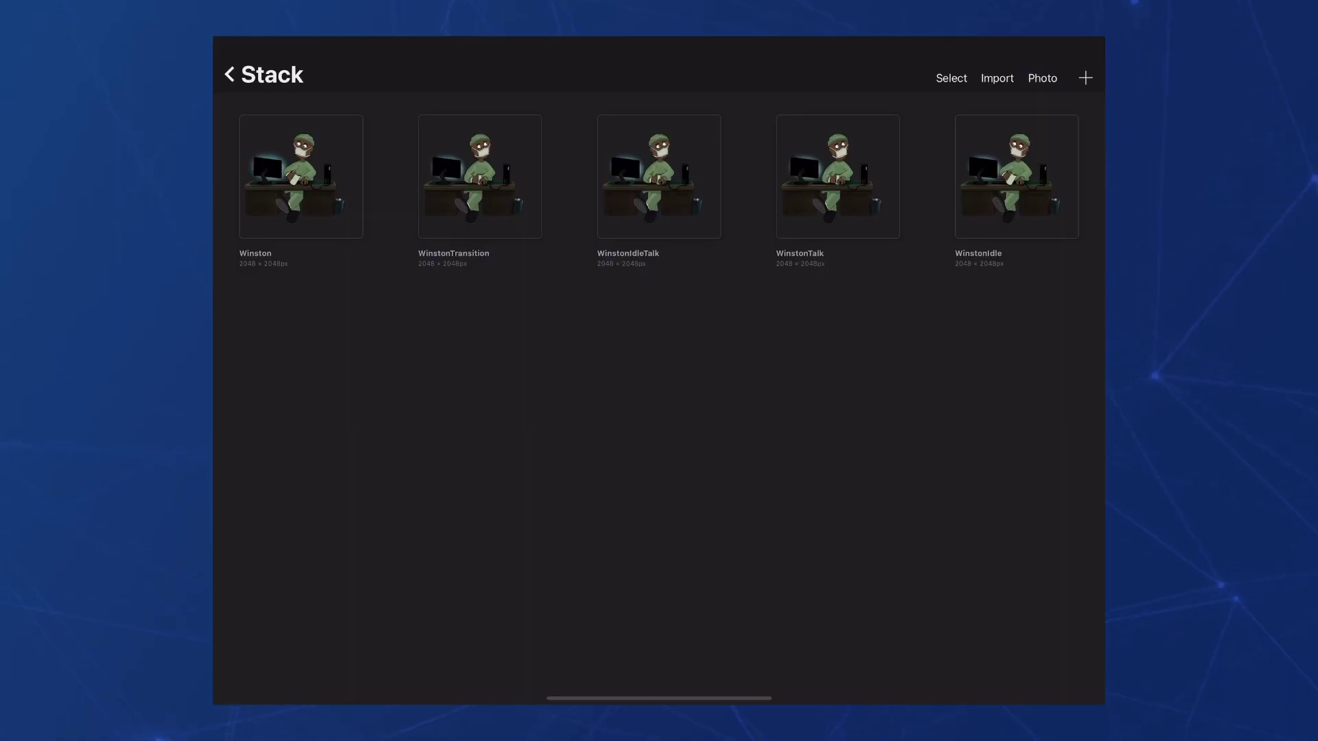
# Look through the frames of the WinstonTransition animation and inspect the WinstonIdleTalk animation.
pyautogui.click(480, 177)
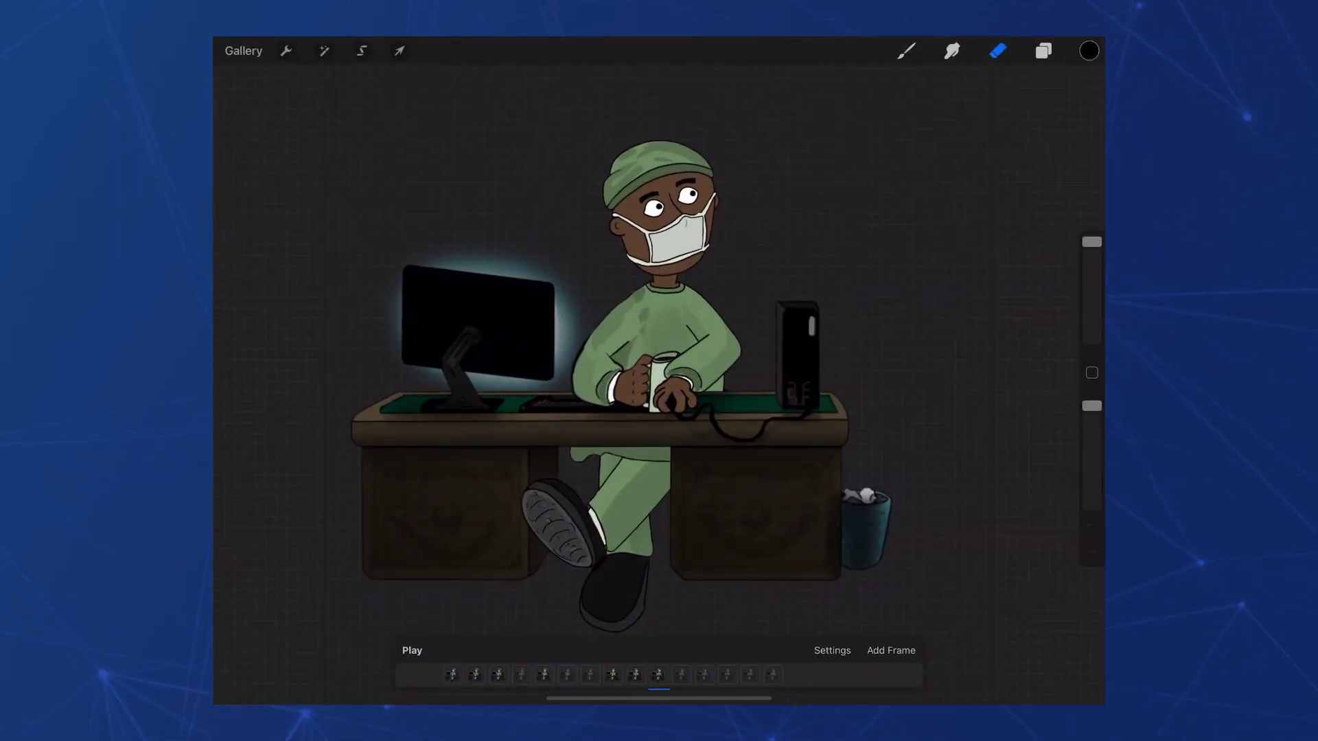
pyautogui.moveTo(543, 675); pyautogui.dragTo(769, 676)
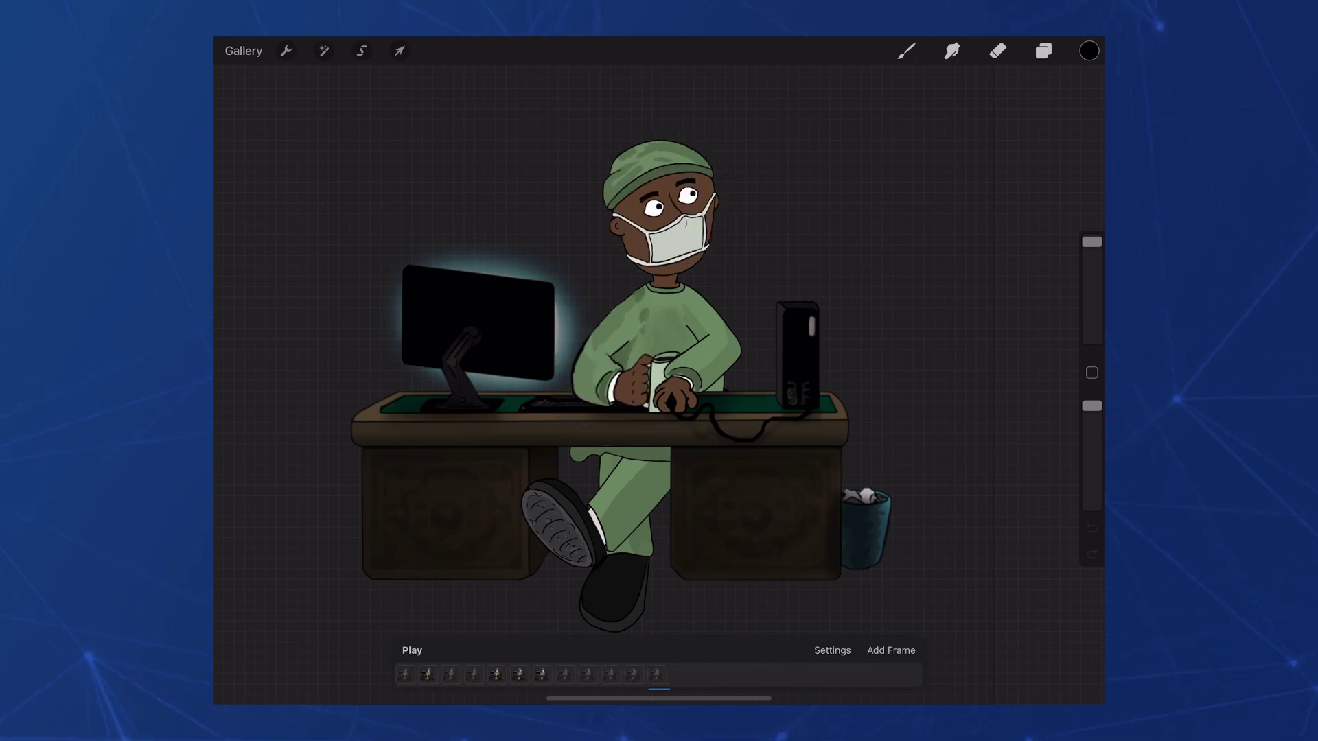
pyautogui.click(243, 51)
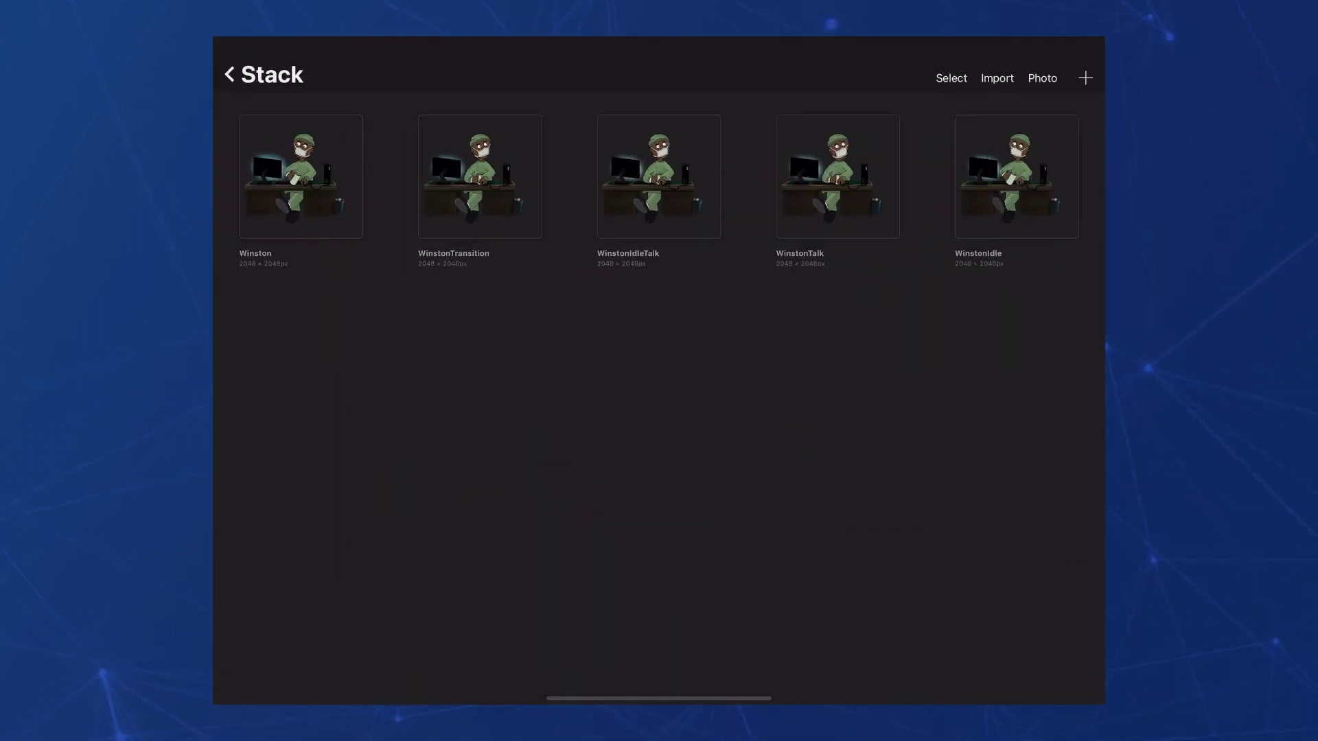
pyautogui.click(658, 177)
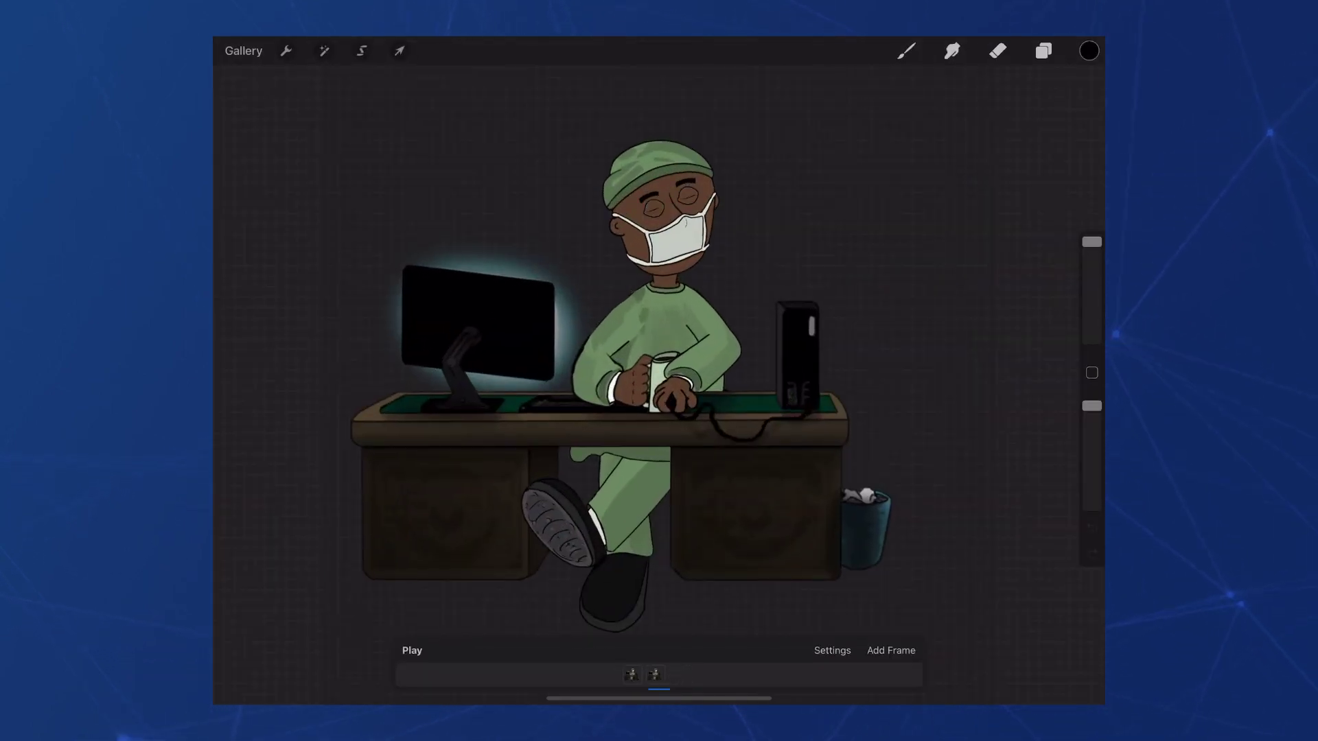
pyautogui.click(244, 51)
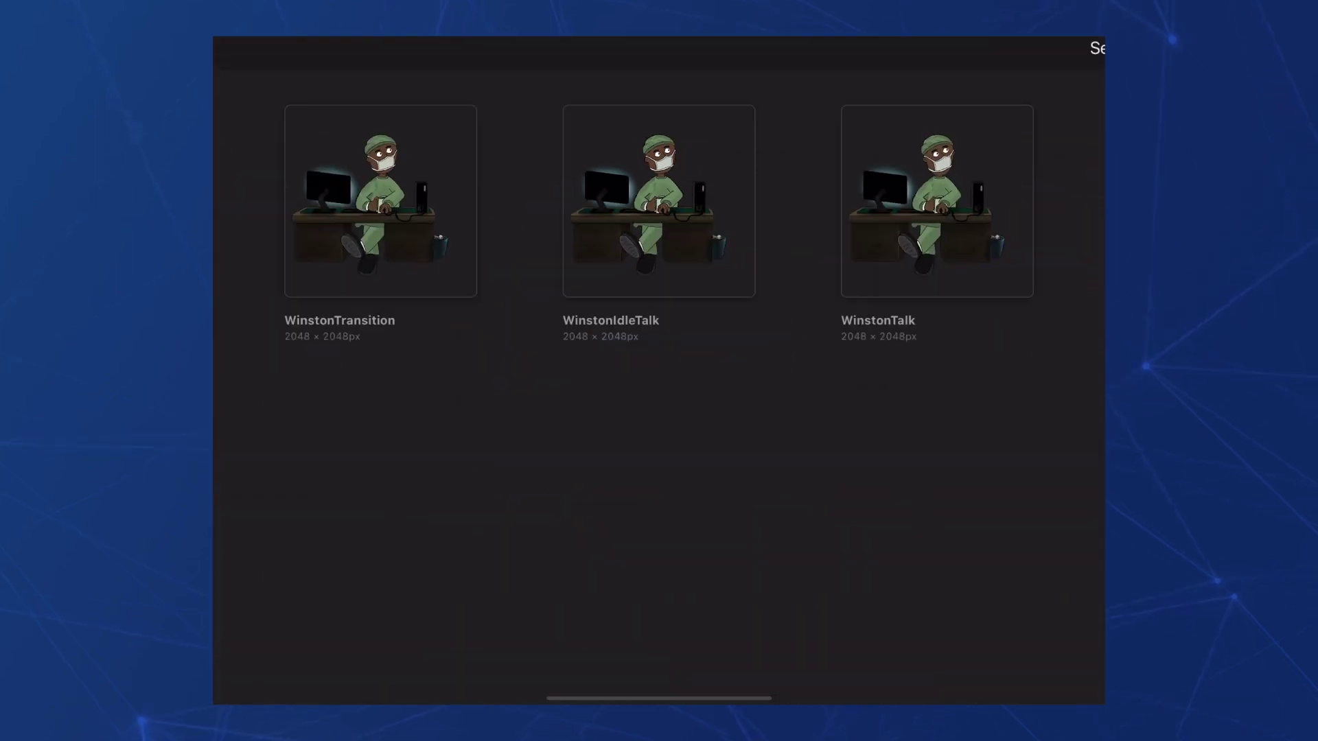
# Play back the WinstonTalk animation, and open the WinstonIdle artwork from the stack.
pyautogui.click(838, 176)
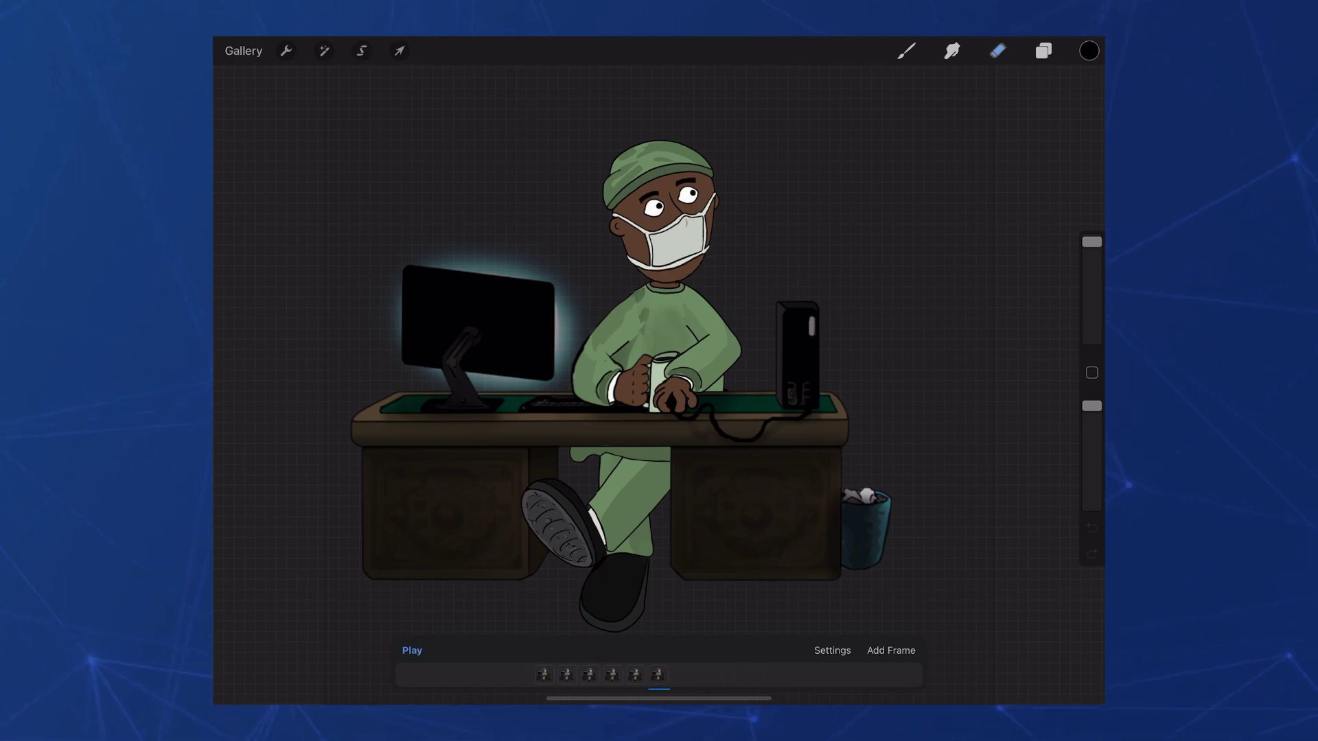
pyautogui.click(412, 651)
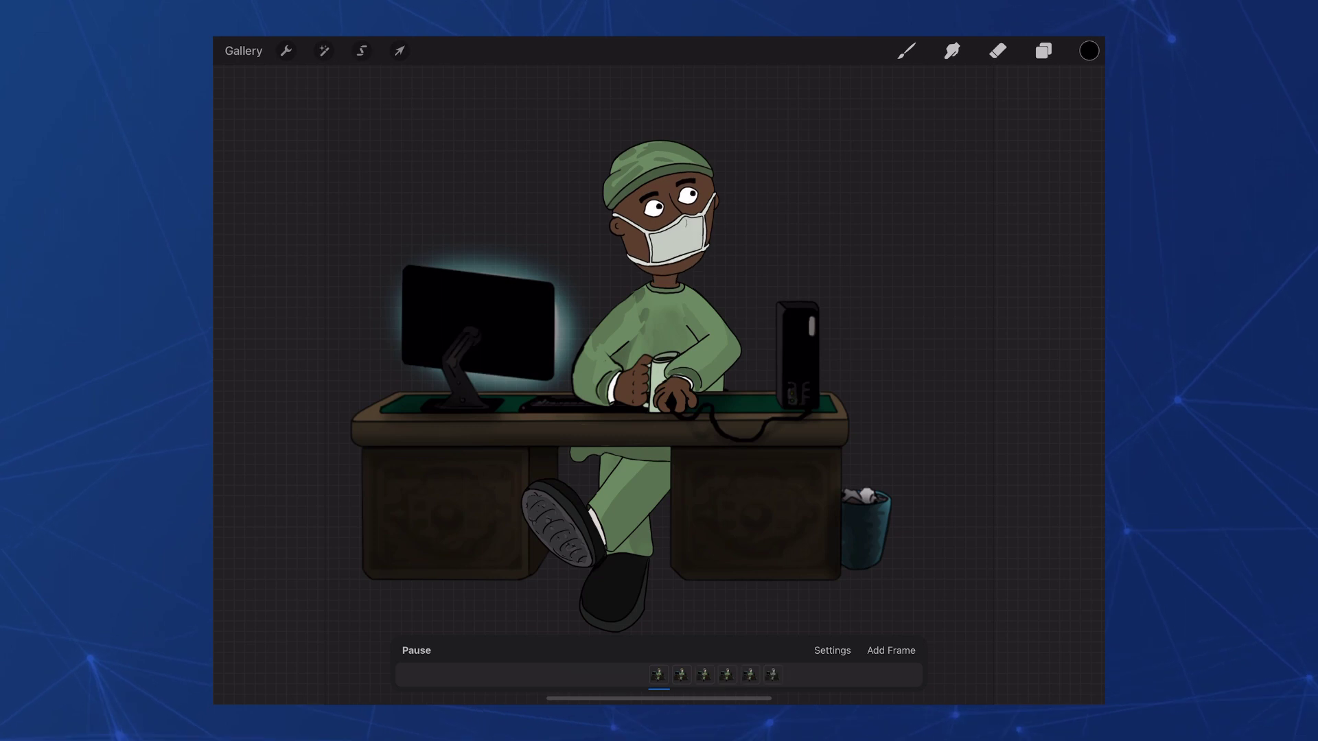
pyautogui.click(416, 650)
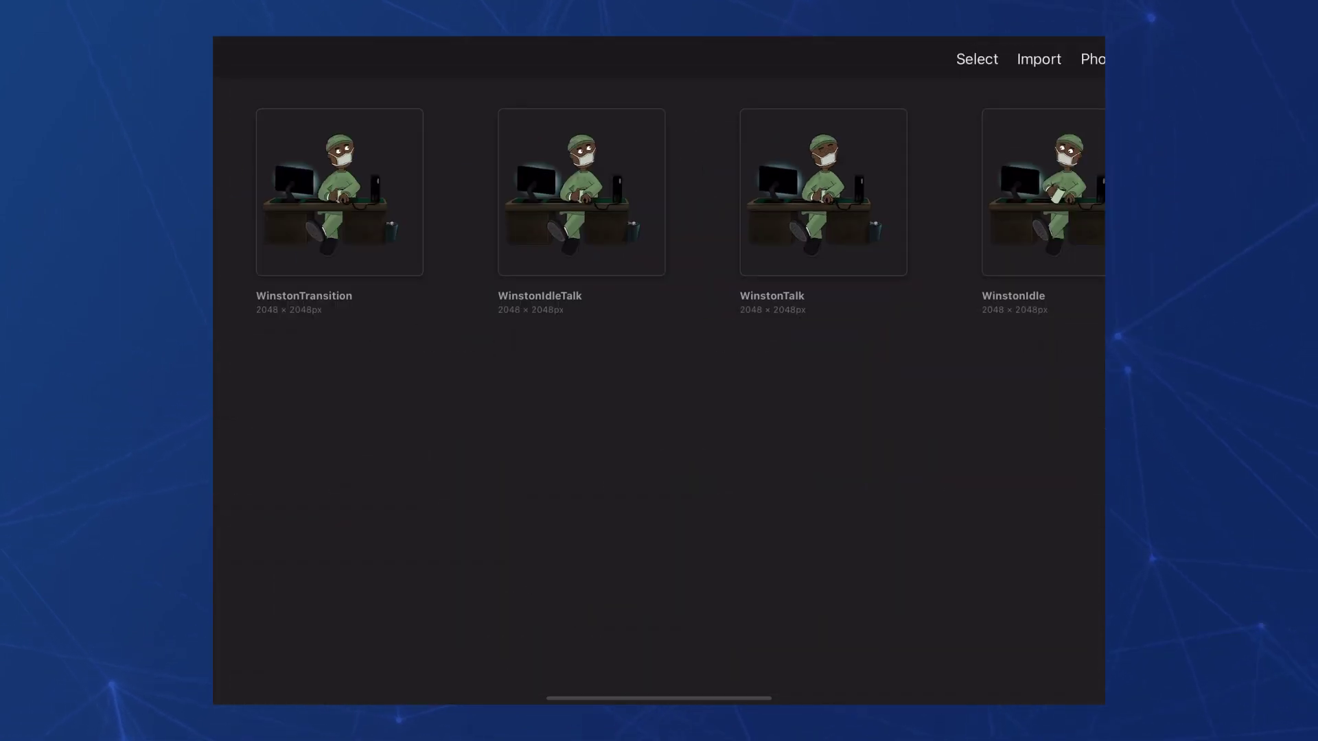
pyautogui.click(1016, 176)
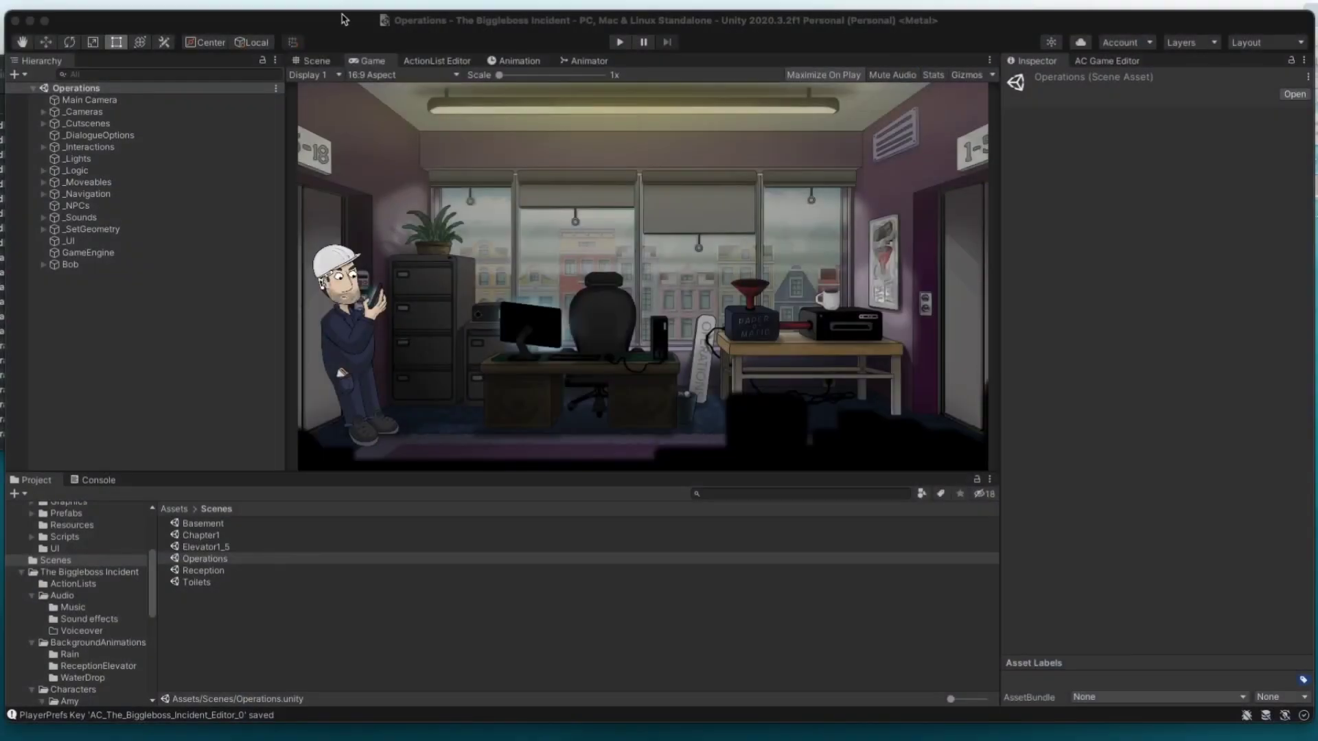
# Switch to Unity and create a folder named Winston inside the project's Characters folder.
pyautogui.moveTo(344, 19); pyautogui.dragTo(414, 18)
pyautogui.moveTo(223, 20); pyautogui.dragTo(206, 17)
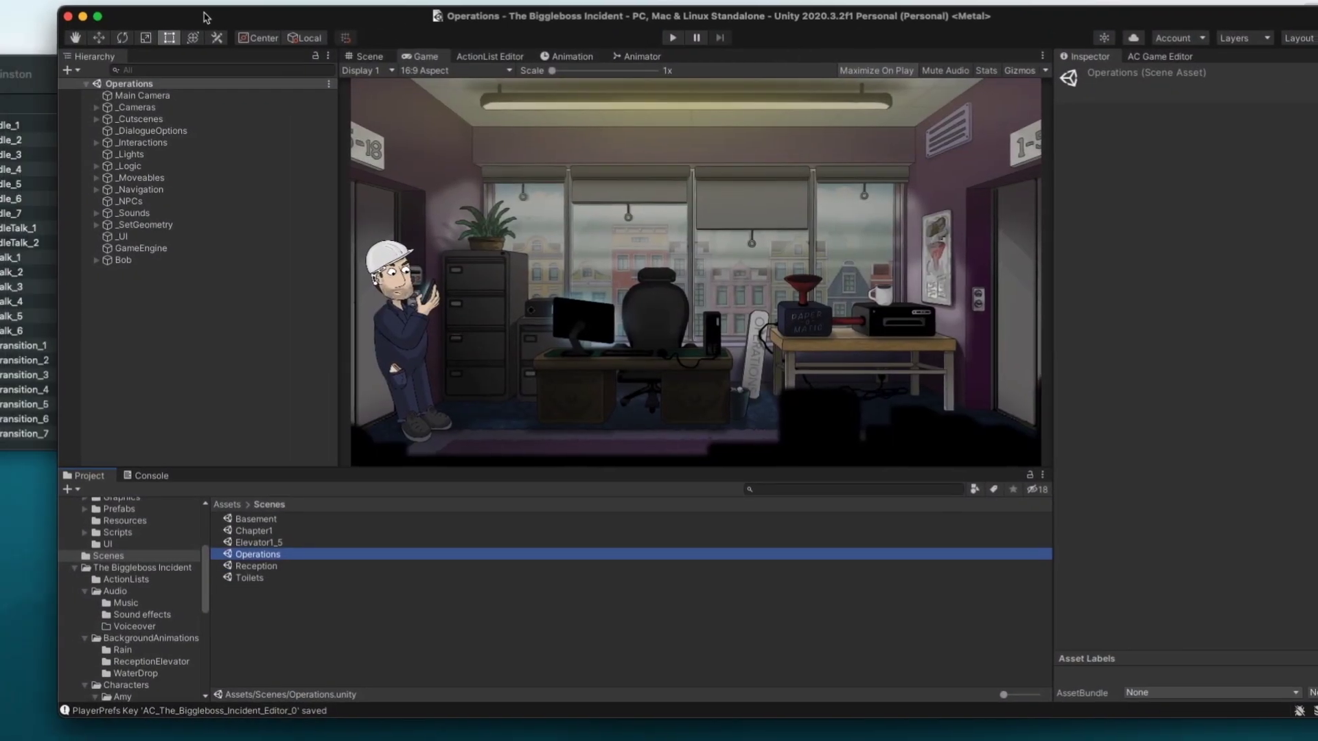
pyautogui.click(125, 685)
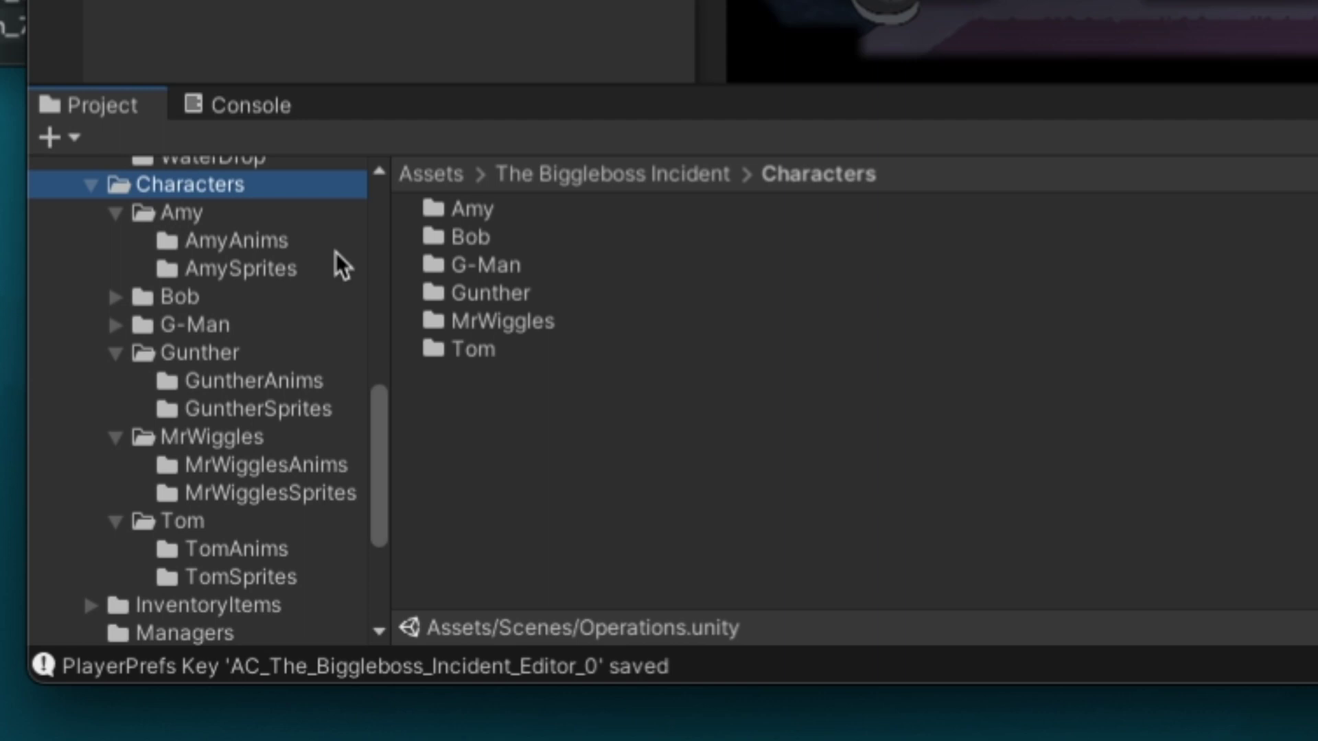
pyautogui.rightClick(282, 611)
pyautogui.moveTo(315, 349)
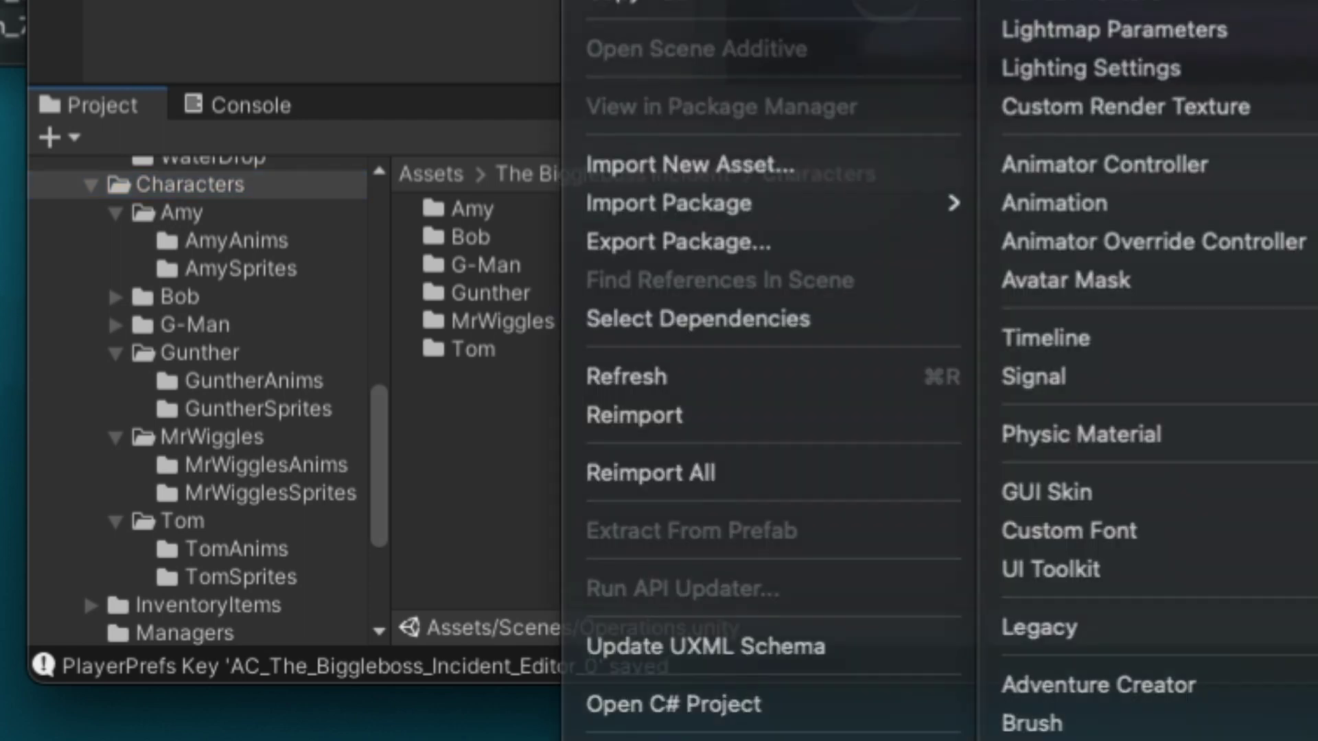
pyautogui.click(1029, 1)
pyautogui.write('Winston')
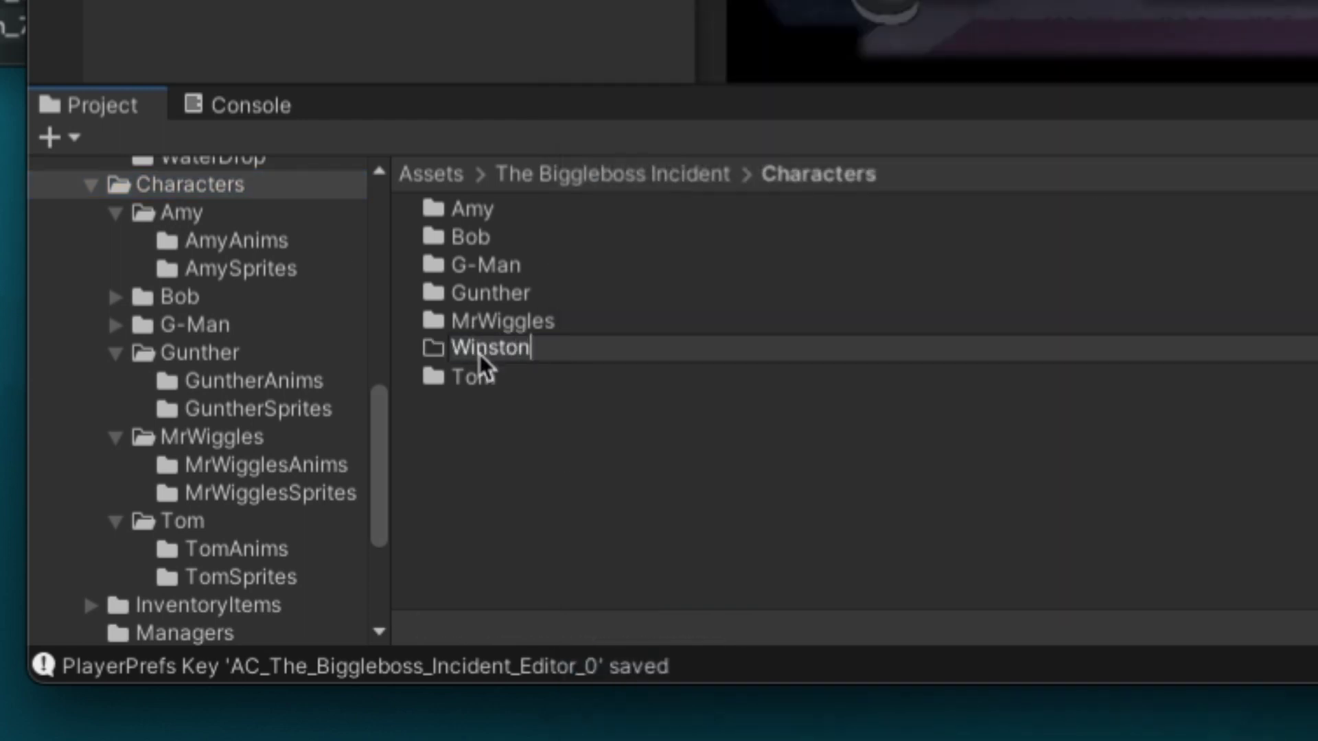
pyautogui.press('Return')
# Create two subfolders named WinstonSprites and WinstonAnims inside the Winston folder.
pyautogui.doubleClick(479, 373)
pyautogui.rightClick(476, 342)
pyautogui.moveTo(549, 1)
pyautogui.click(961, 1)
pyautogui.write('W')
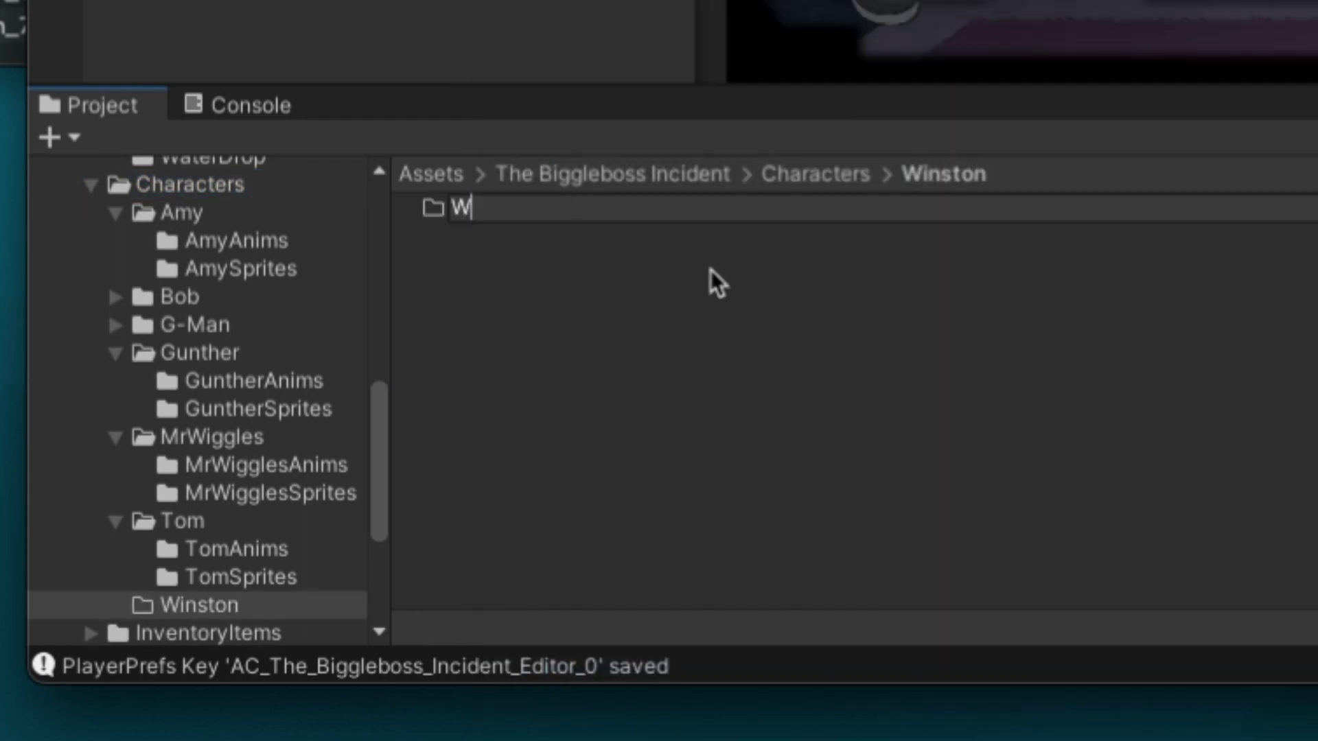
pyautogui.write('instonSprites')
pyautogui.press('Return')
pyautogui.rightClick(711, 270)
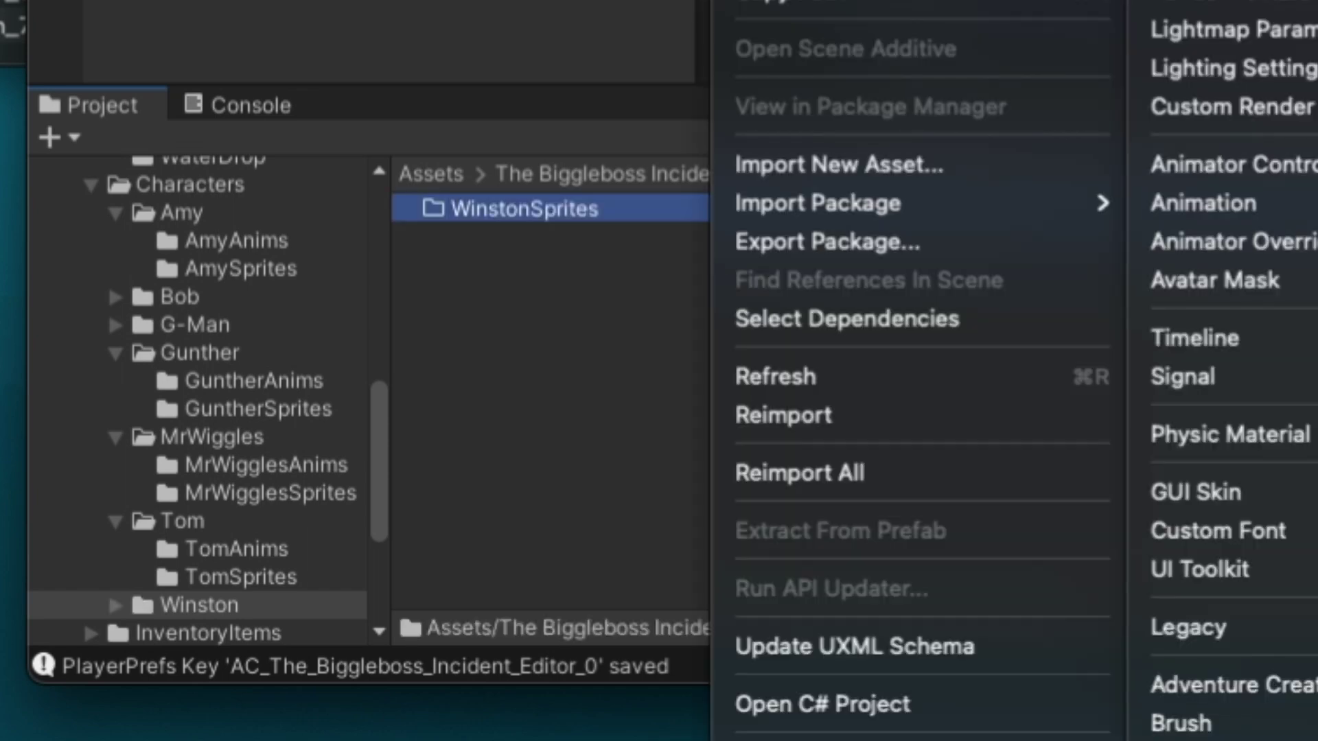
pyautogui.click(1209, 3)
pyautogui.write('WinstonAnims')
pyautogui.press('Return')
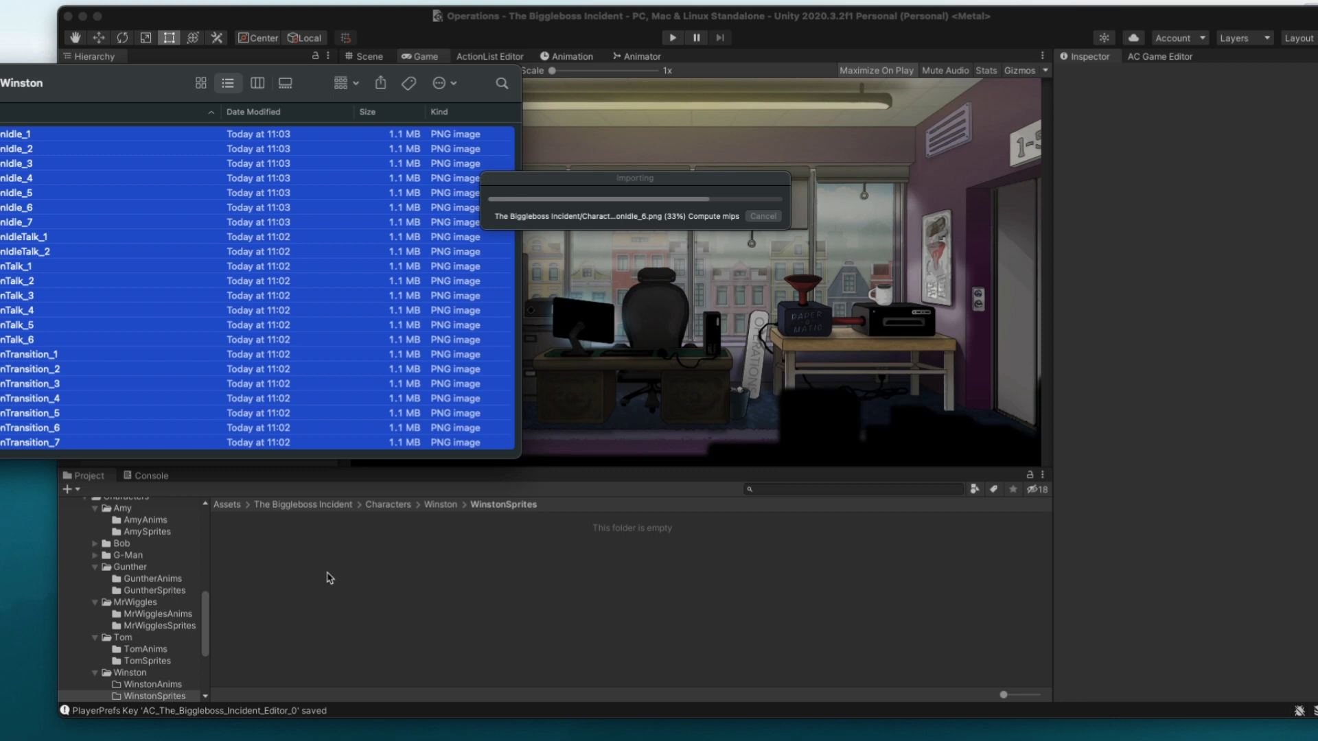
# Select all imported Winston sprites and apply an iOS override with the RGB(A) Compressed ASTC 5x5 block format.
pyautogui.click(289, 23)
pyautogui.moveTo(289, 23); pyautogui.dragTo(202, 33)
pyautogui.click(176, 532)
pyautogui.scroll(-4, 196, 680)
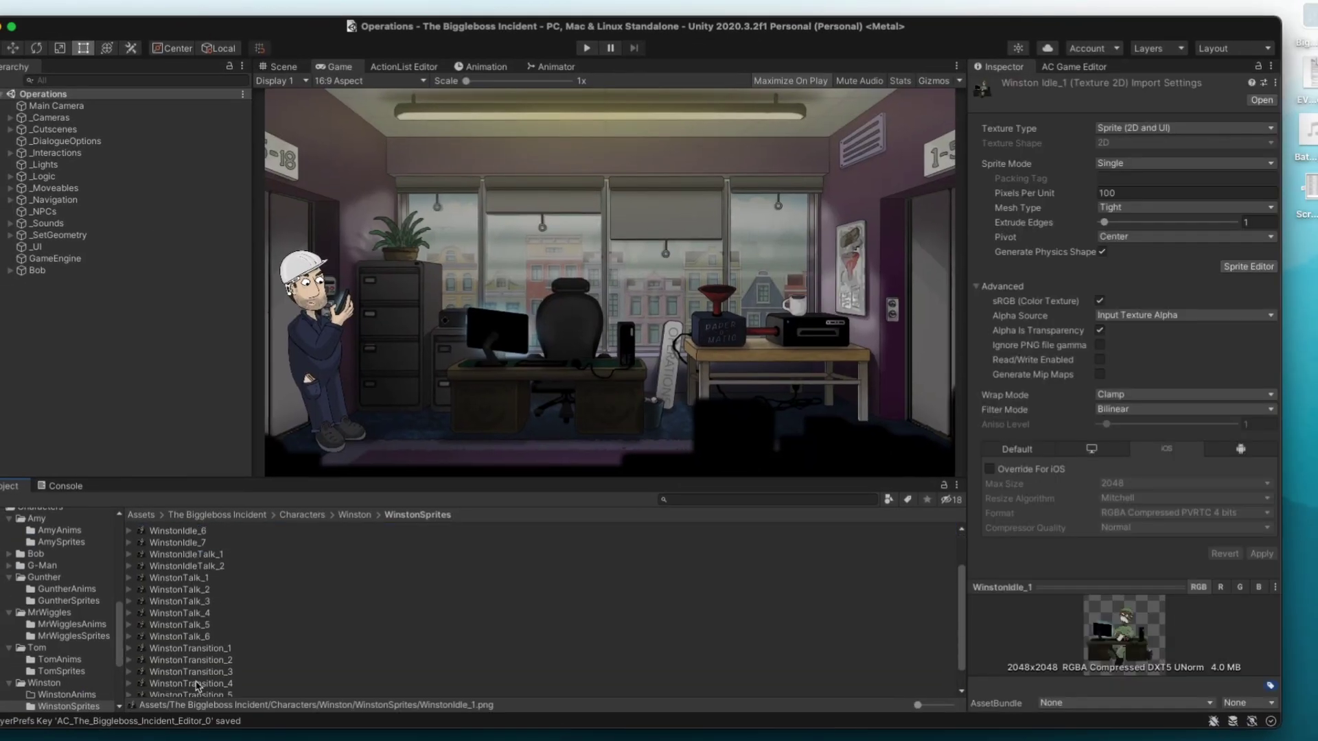
pyautogui.scroll(-2, 197, 686)
pyautogui.keyDown('shift'); pyautogui.click(201, 689); pyautogui.keyUp('shift')
pyautogui.click(1017, 449)
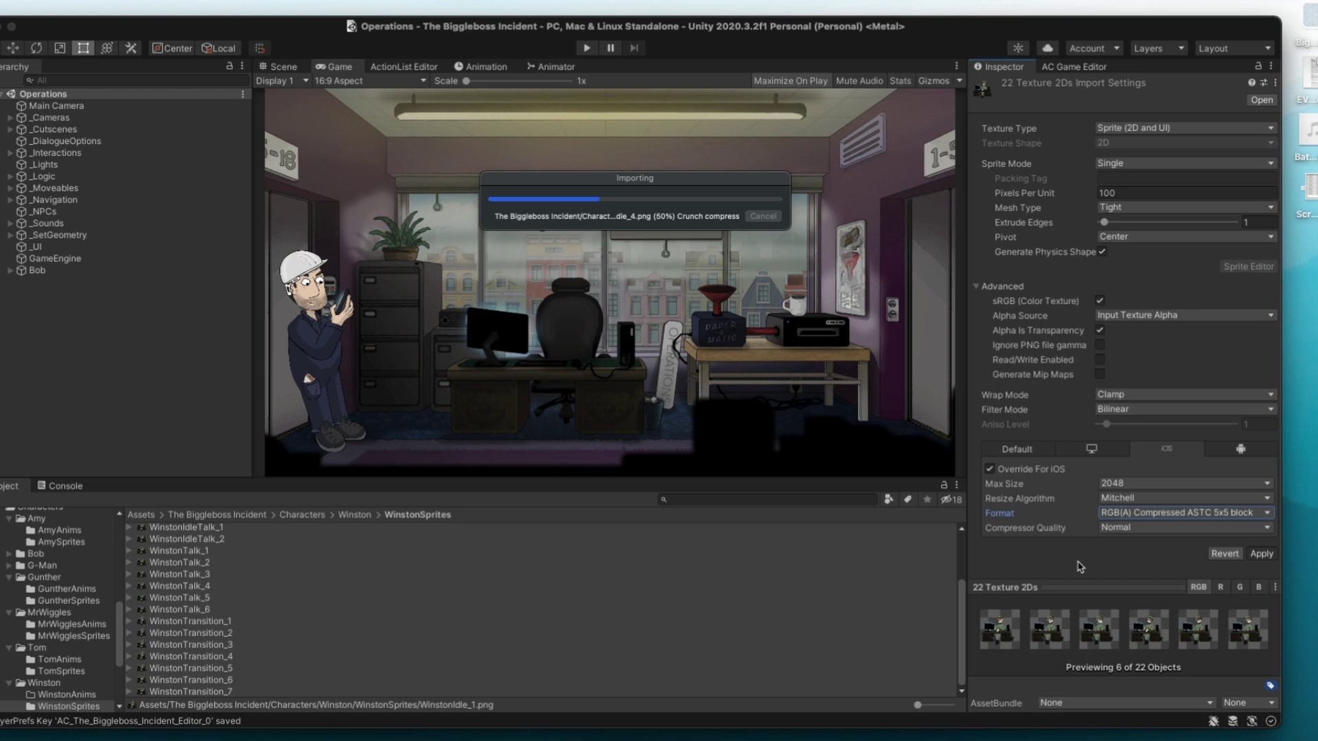
# Add the WinstonIdle_1 sprite to the Operations scene as a child of _SetGeometry.
pyautogui.click(173, 529)
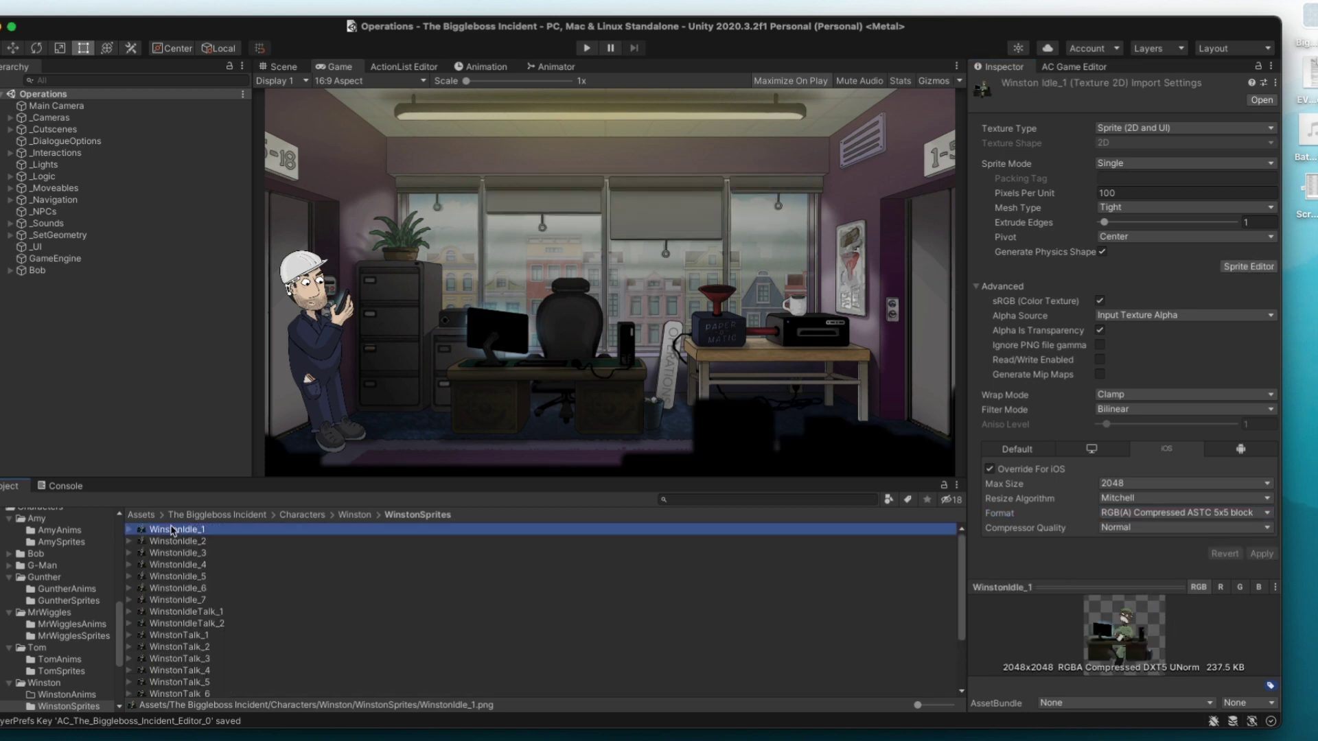
pyautogui.moveTo(84, 285); pyautogui.dragTo(75, 235)
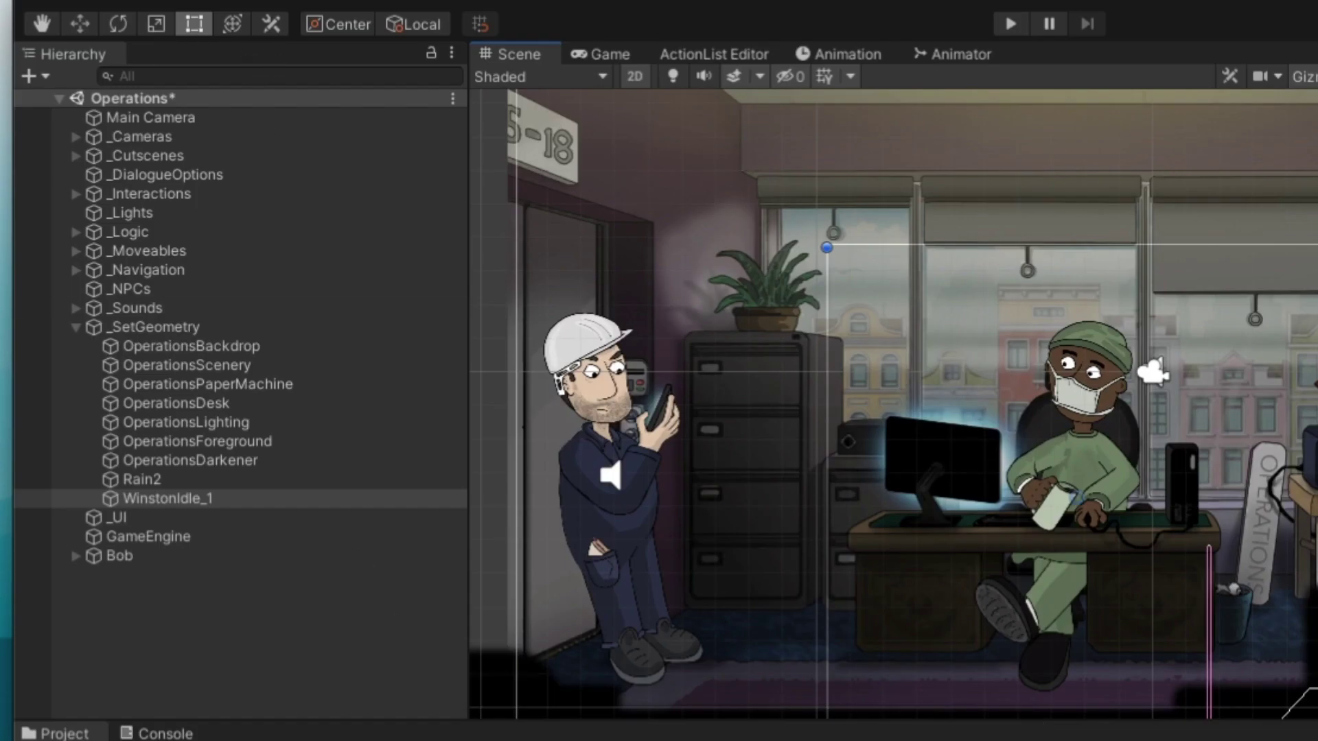
# Start the Character Wizard for an NPC and assign WinstonIdle_1 as its base graphic.
pyautogui.click(512, 1)
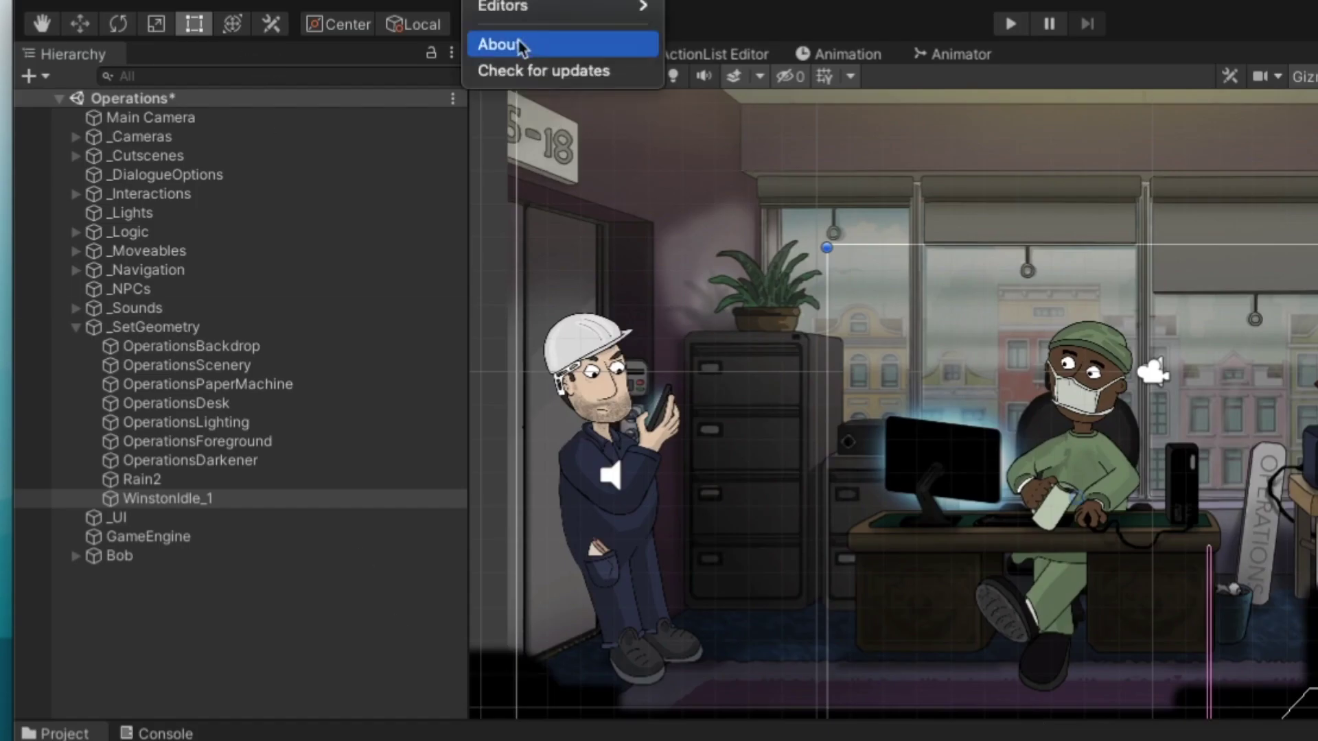
pyautogui.moveTo(563, 7)
pyautogui.click(714, 60)
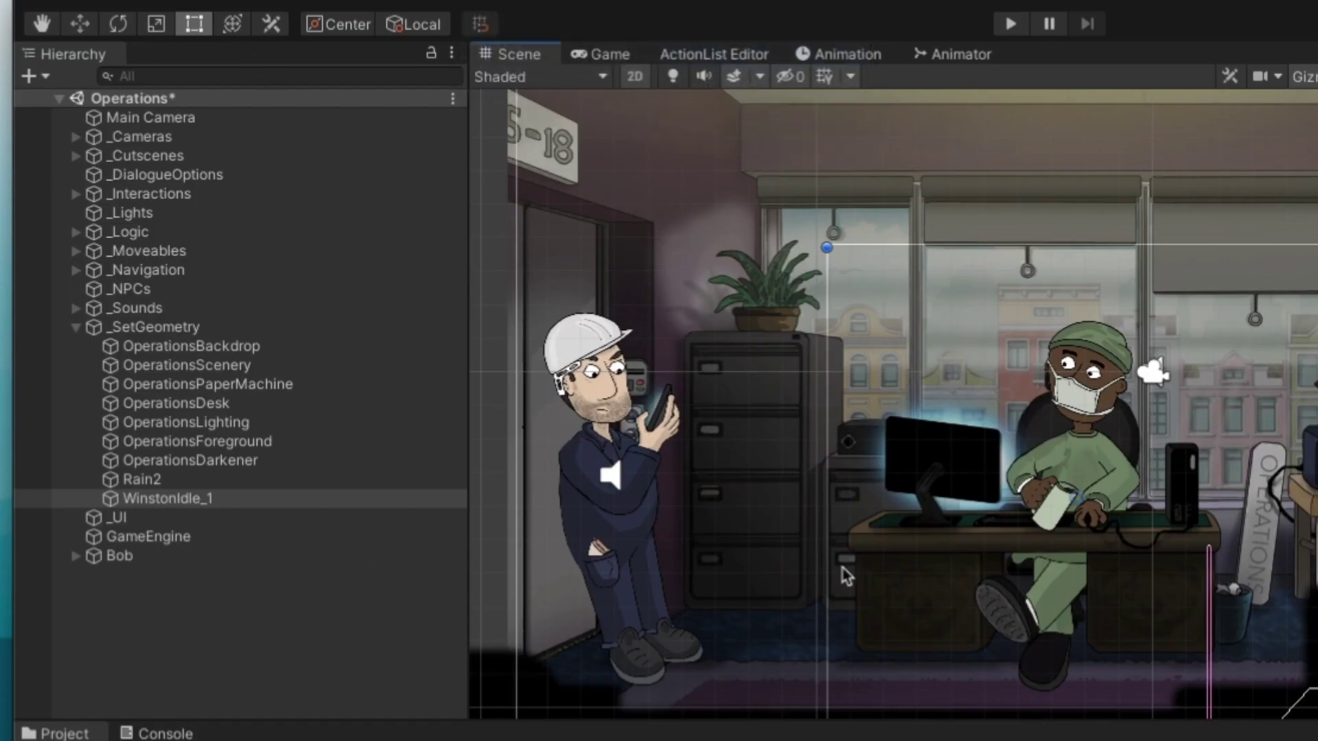
pyautogui.click(618, 420)
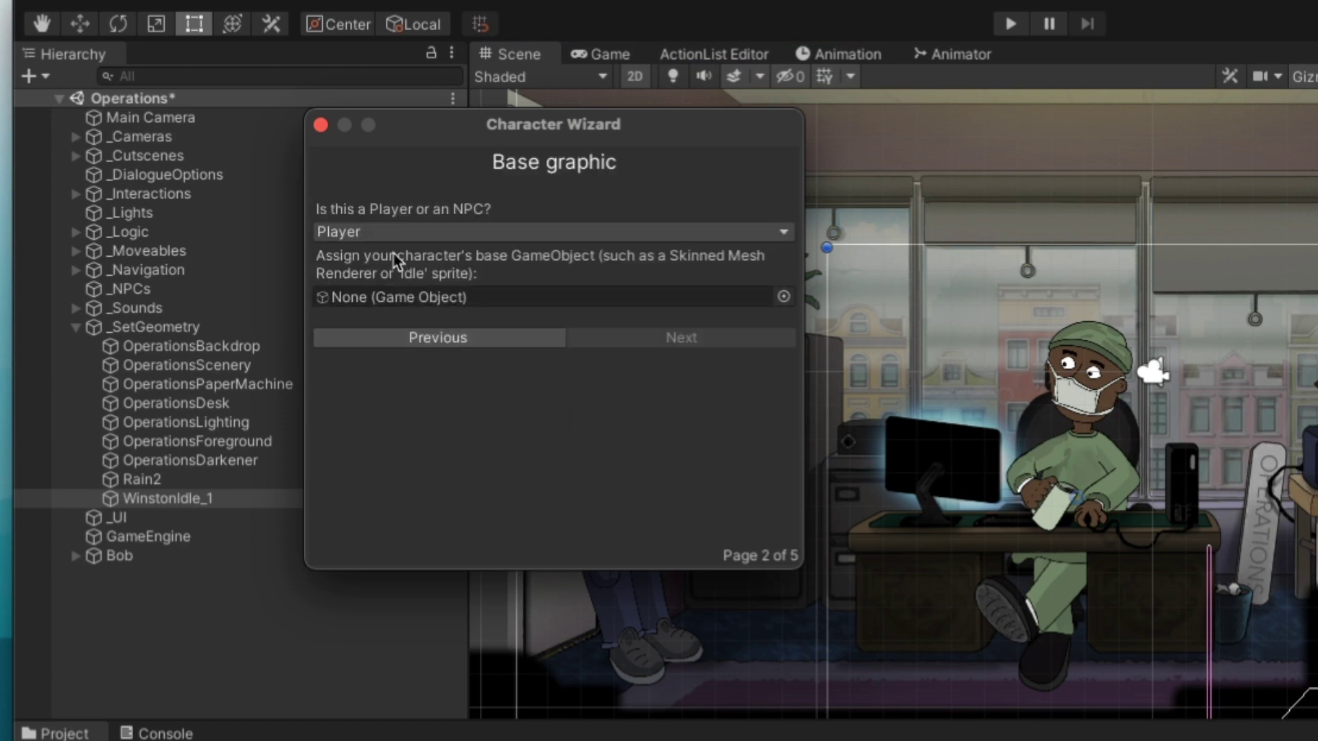
pyautogui.click(388, 232)
pyautogui.press('Return')
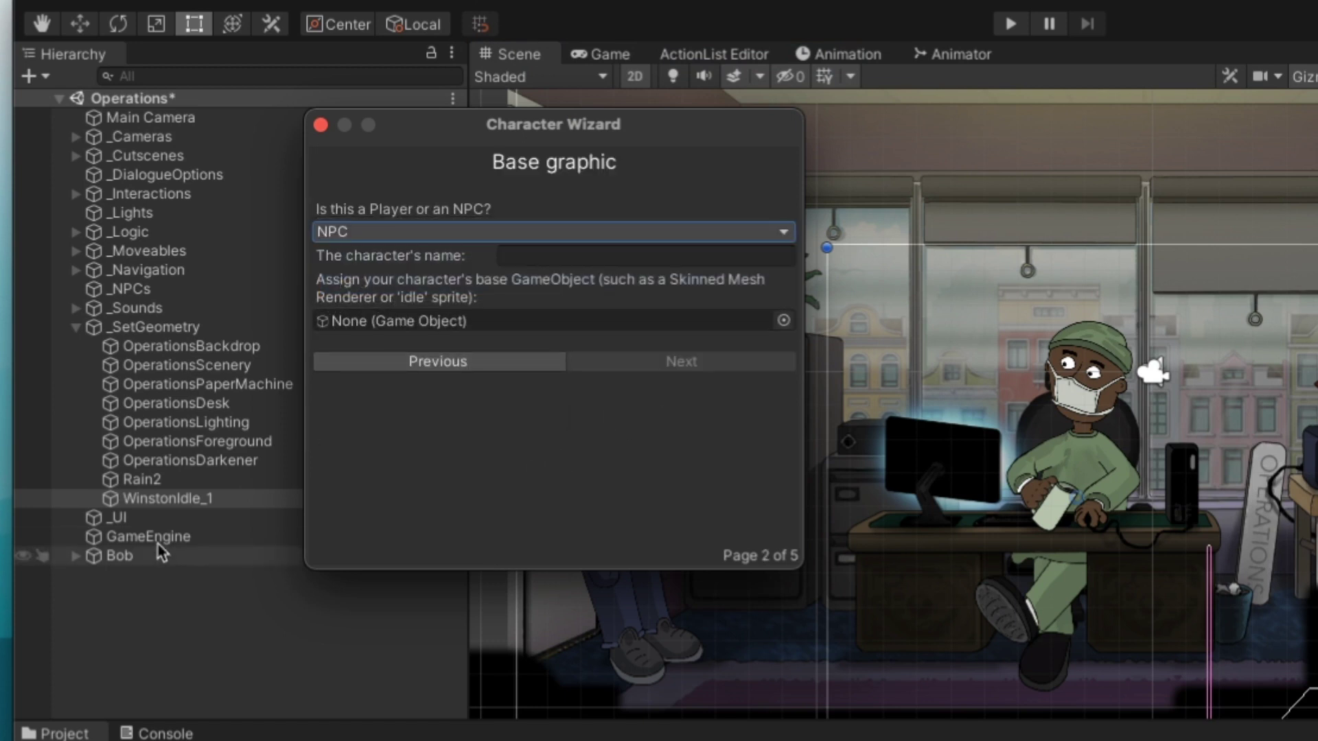
pyautogui.moveTo(146, 498); pyautogui.dragTo(416, 326)
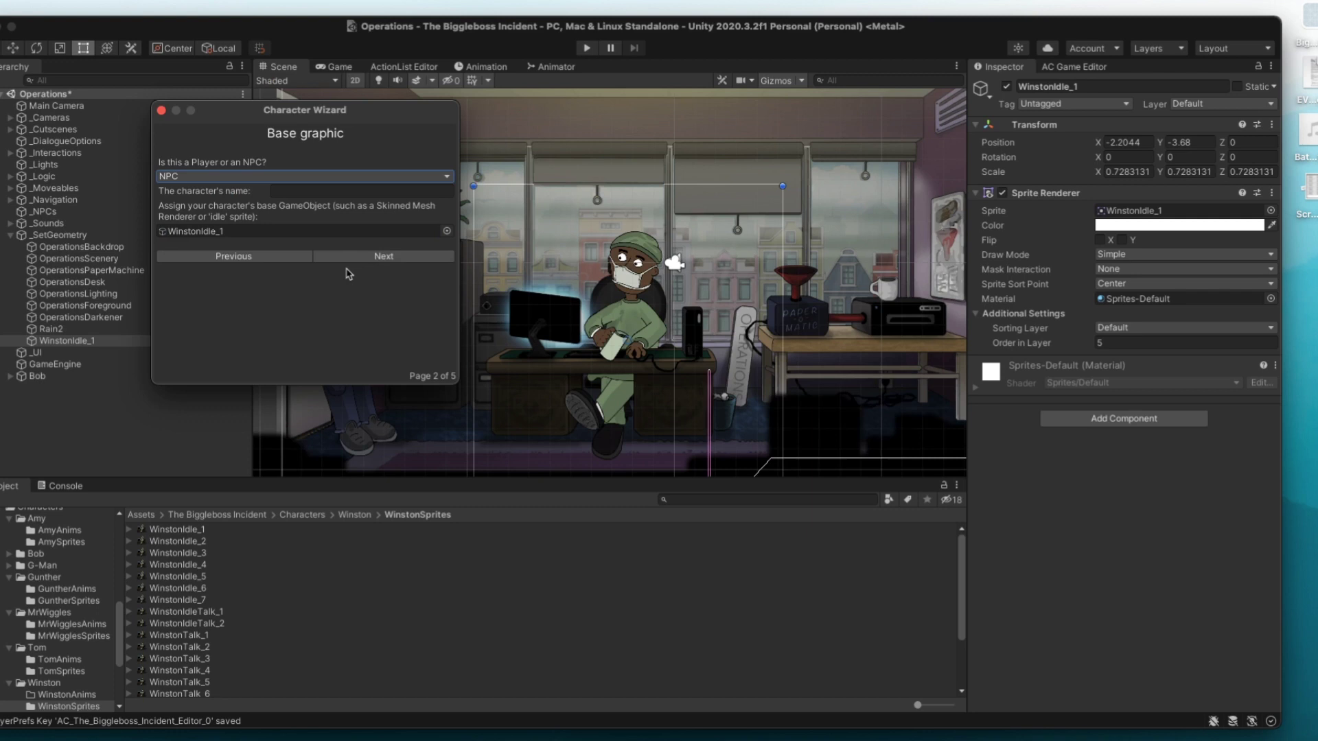
# Complete the remaining Character Wizard pages to create the NPC, and close the wizard.
pyautogui.click(347, 261)
pyautogui.click(349, 239)
pyautogui.click(350, 211)
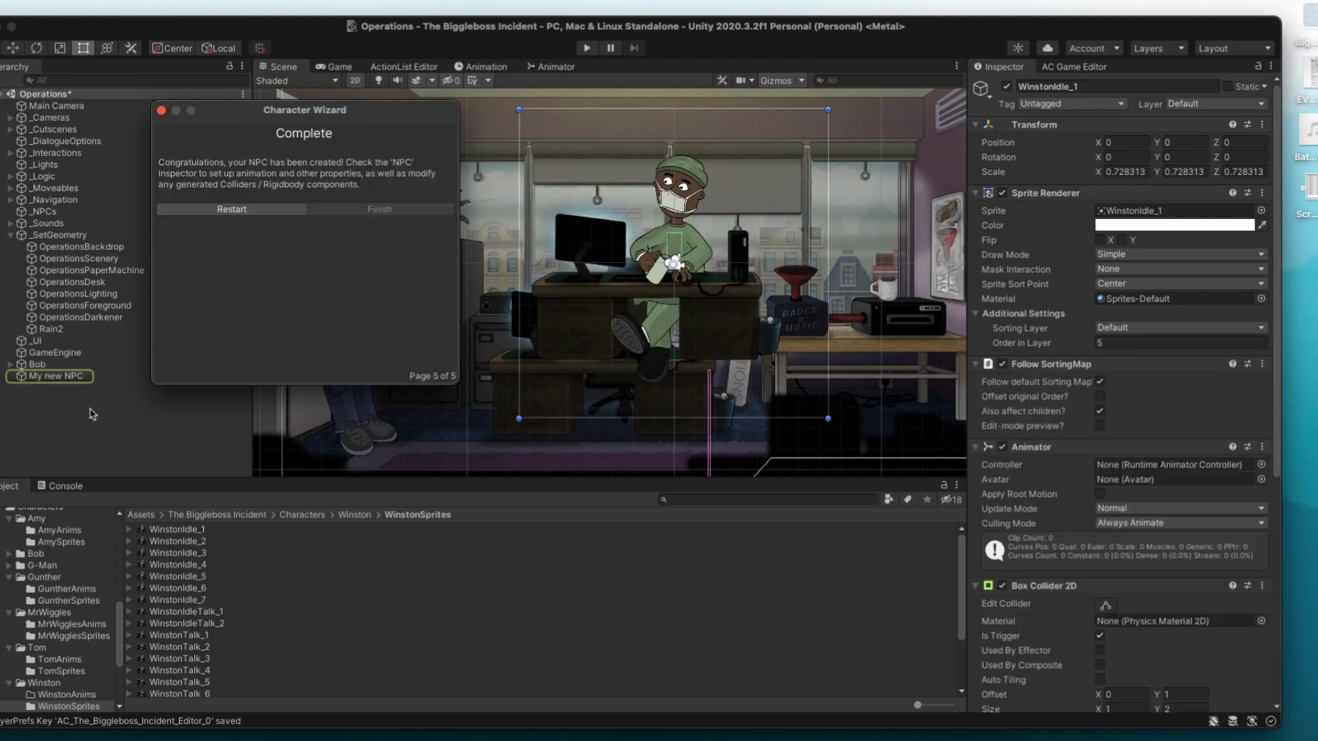
pyautogui.click(161, 109)
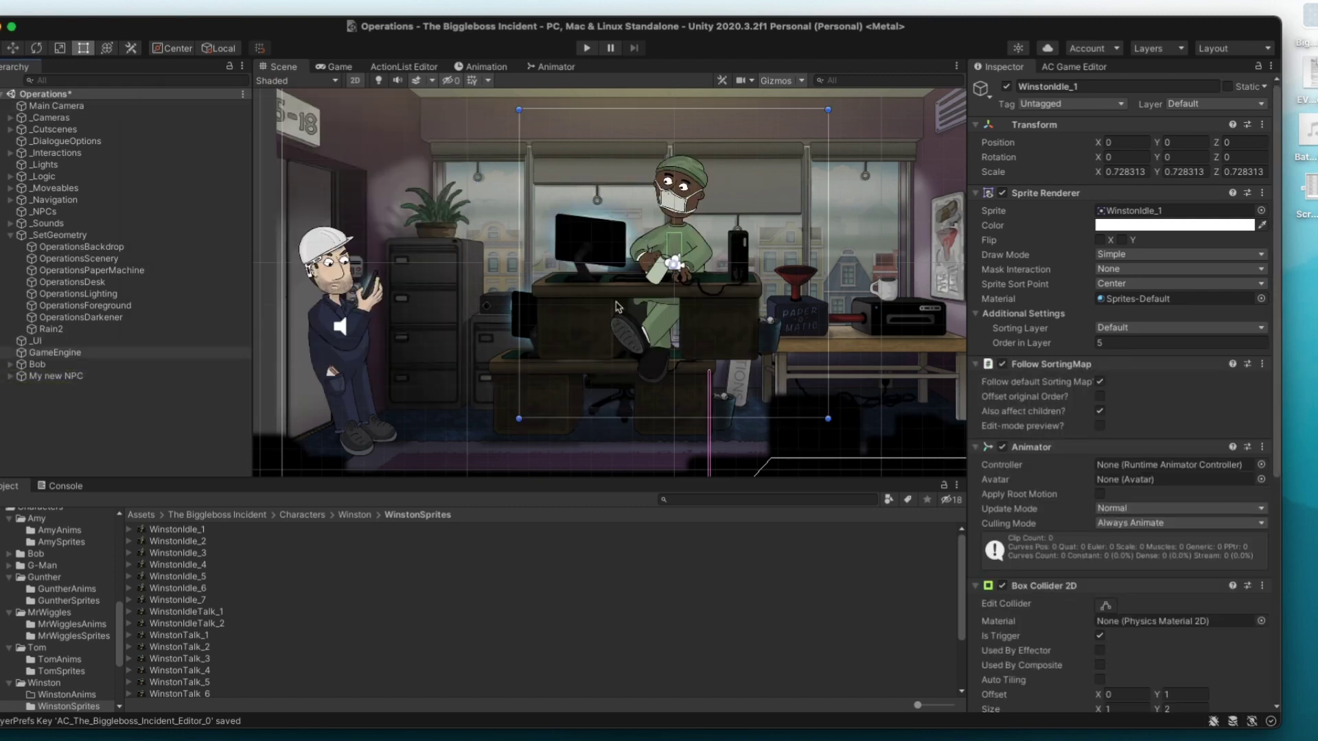
# Move the WinstonIdle_1 sprite back over the desk, to about X -2.18, Y -3.67.
pyautogui.press('w')
pyautogui.moveTo(684, 261); pyautogui.dragTo(584, 302)
pyautogui.scroll(6, 635, 336)
pyautogui.scroll(-5, 633, 208)
pyautogui.moveTo(632, 208); pyautogui.dragTo(600, 243, button='middle')
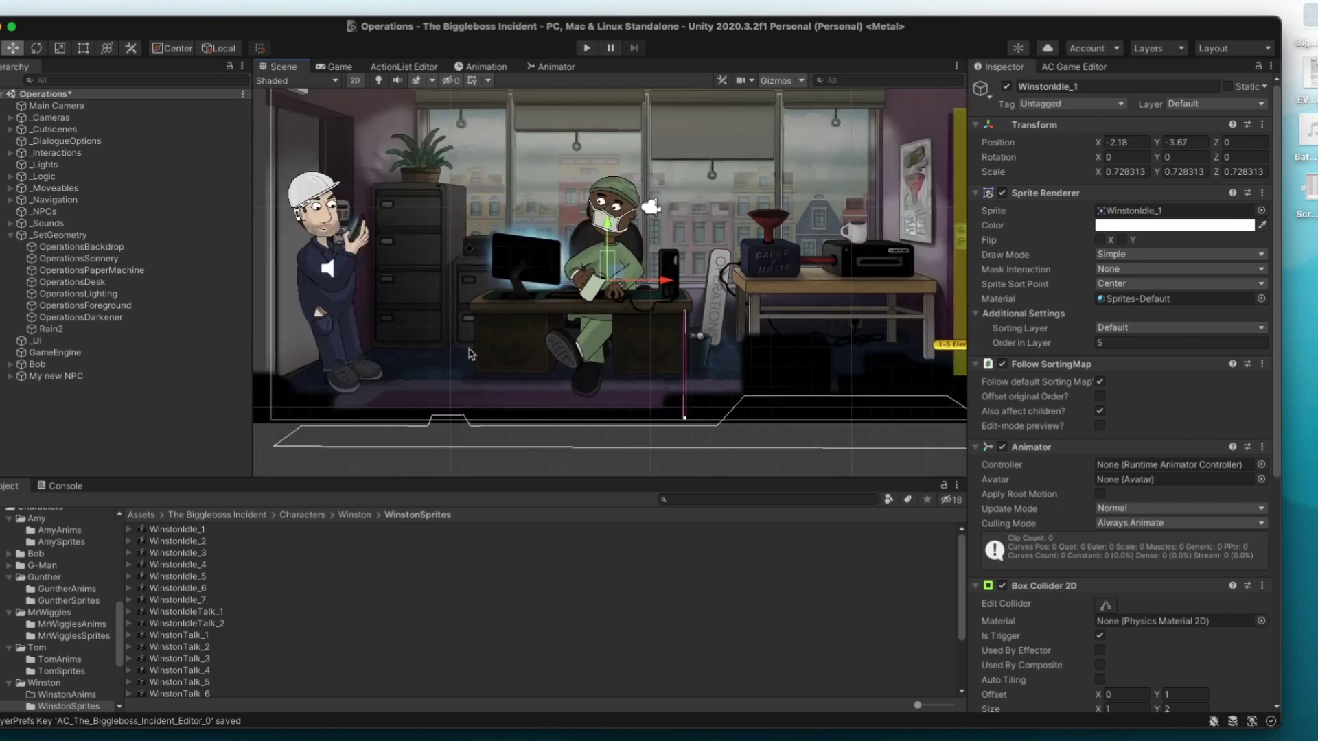
# Rename the new NPC Winston and set its idle animation name to WinstonIdle.
pyautogui.rightClick(40, 376)
pyautogui.click(63, 457)
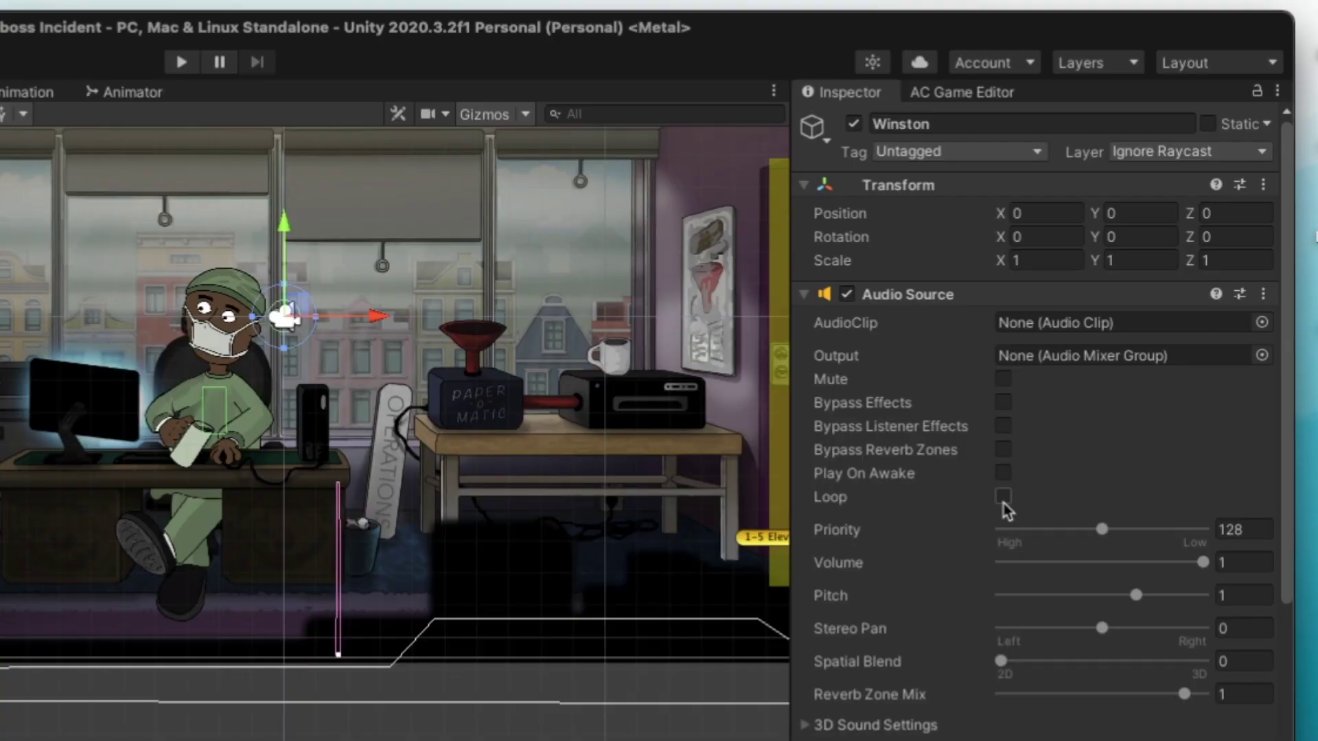
pyautogui.scroll(-10, 1005, 510)
pyautogui.click(1030, 383)
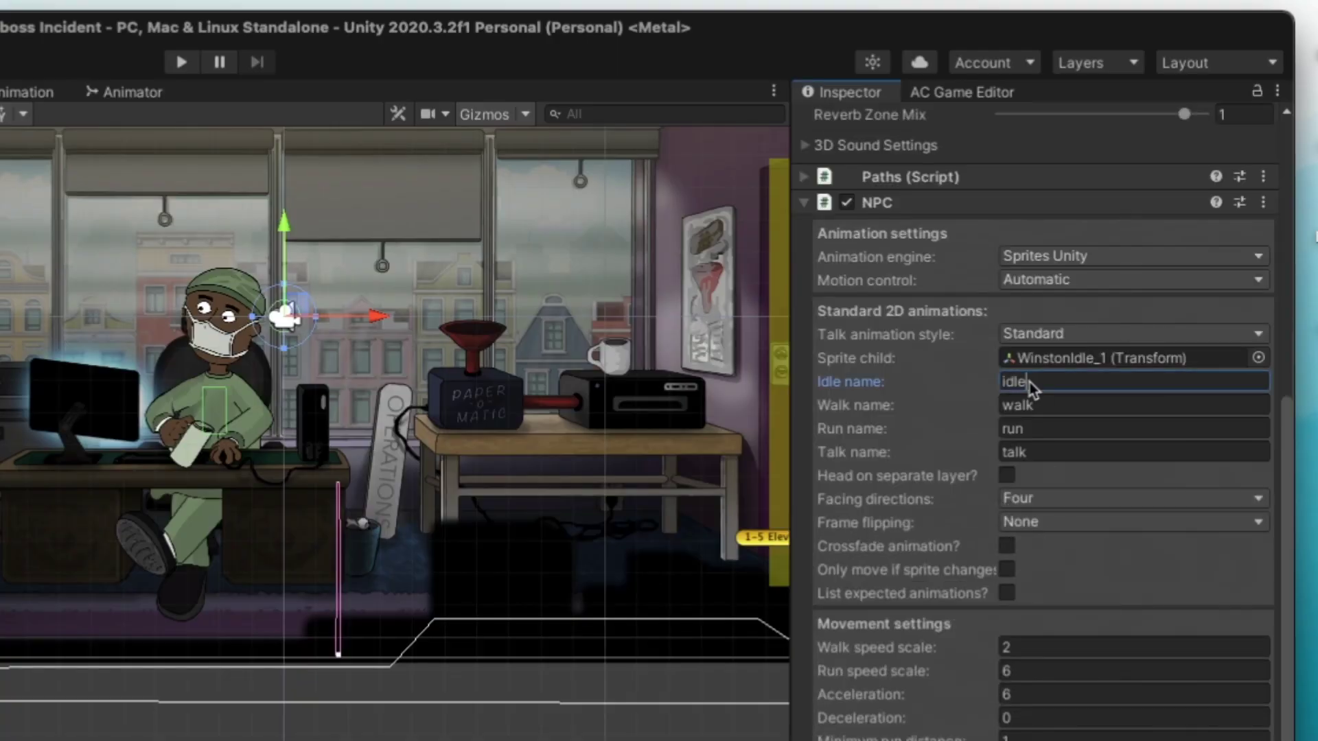
pyautogui.write('WinstonI')
pyautogui.press('Tab')
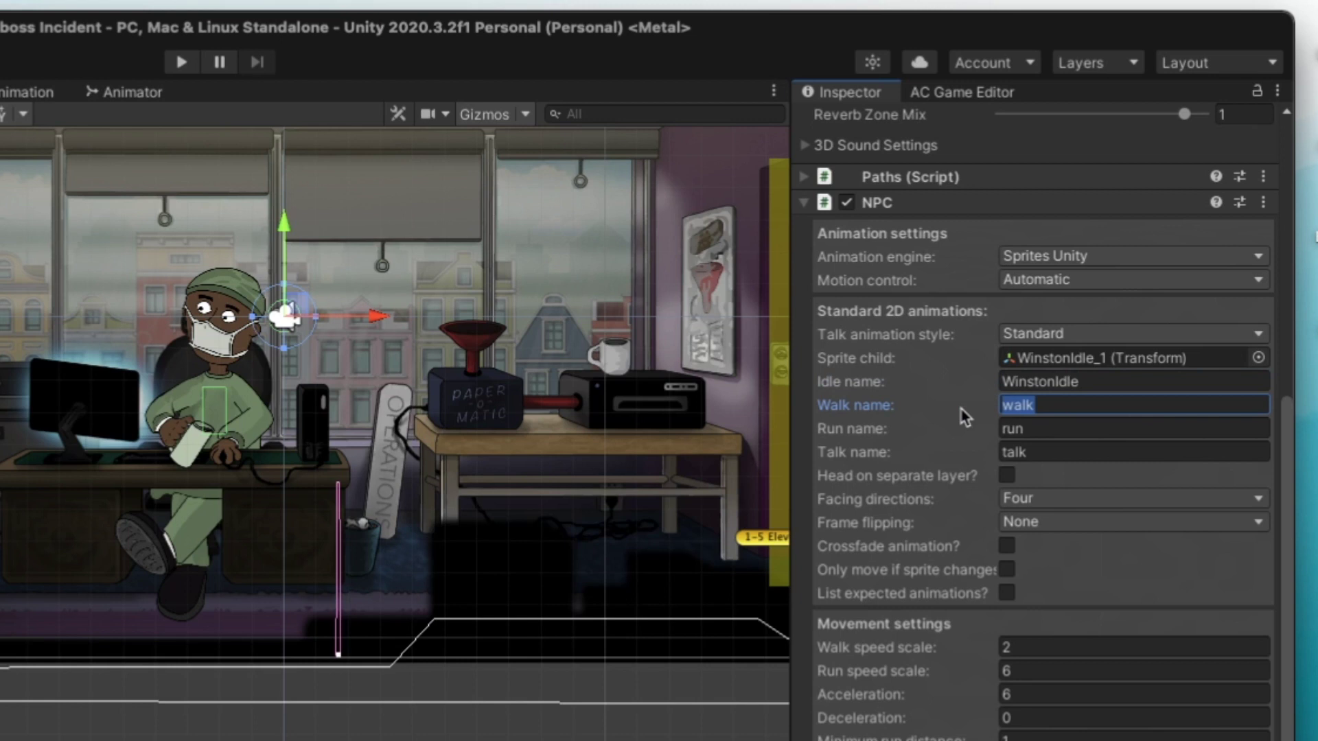
# Clear Winston's walk and run animation names and set the talk name to WinstonTalk.
pyautogui.press('BackSpace')
pyautogui.press('Tab')
pyautogui.press('Tab')
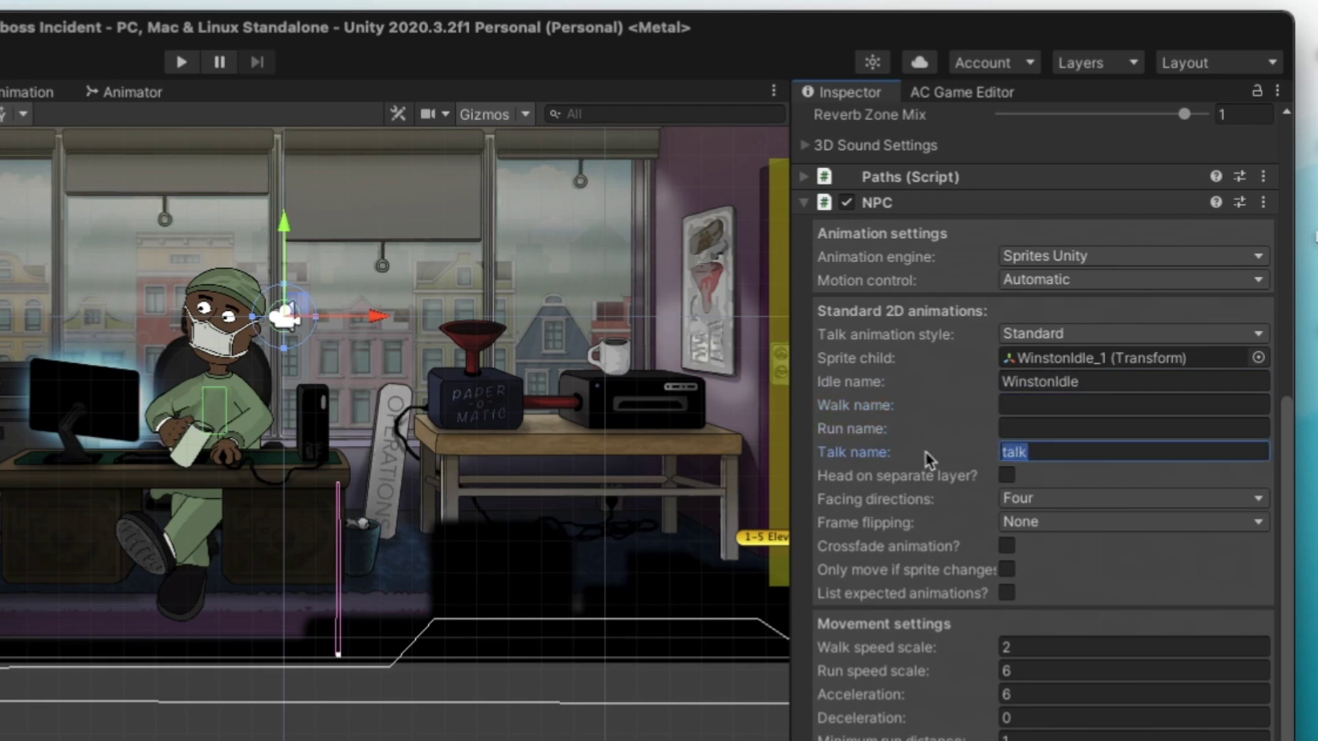
pyautogui.write('WinstonT')
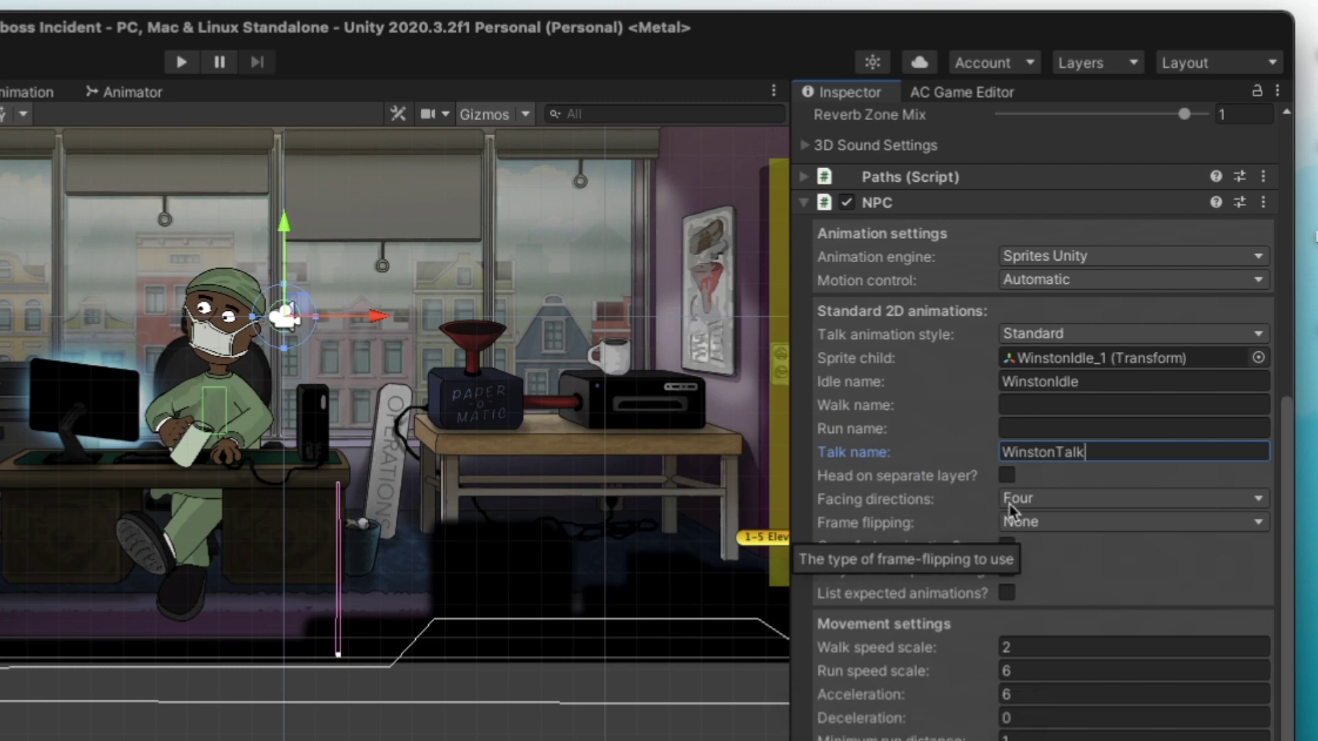
# Set Winston's facing directions to None in the NPC animation settings.
pyautogui.click(1028, 501)
pyautogui.click(1027, 506)
pyautogui.scroll(-10, 1030, 480)
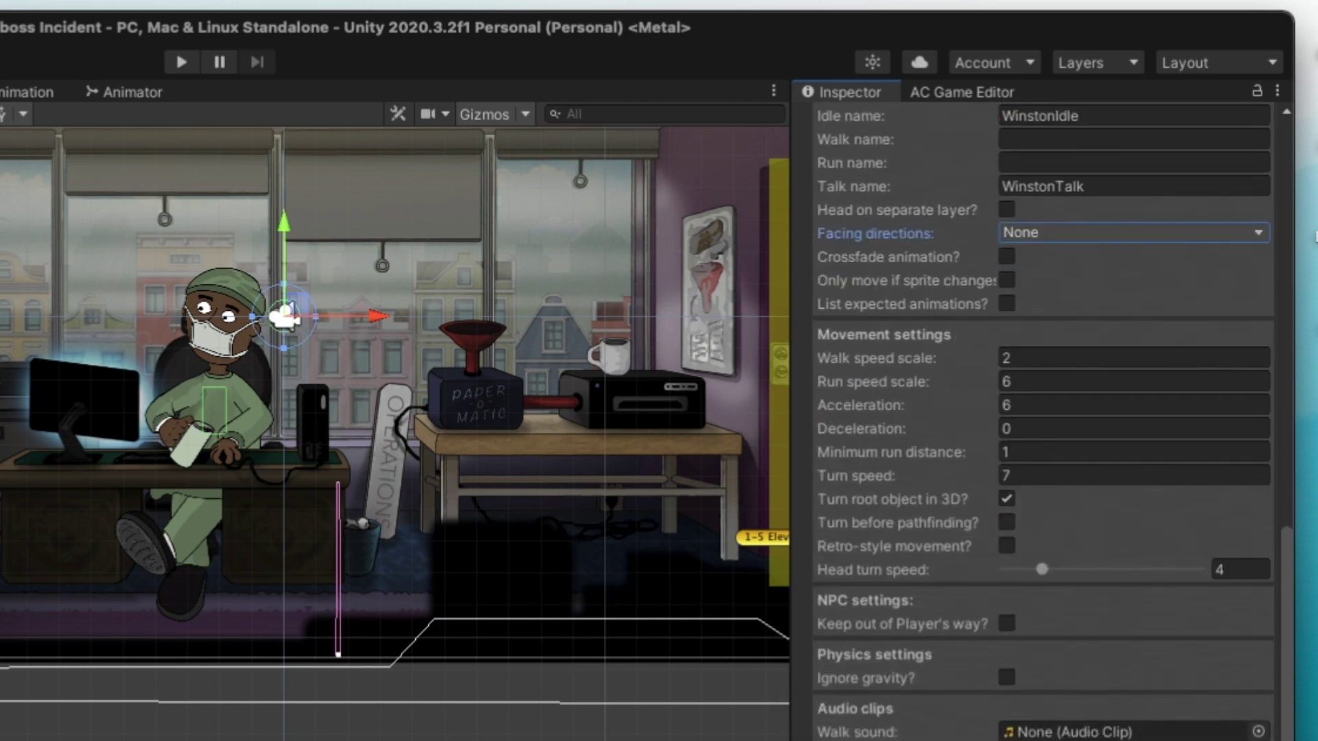
pyautogui.scroll(15, 903, 706)
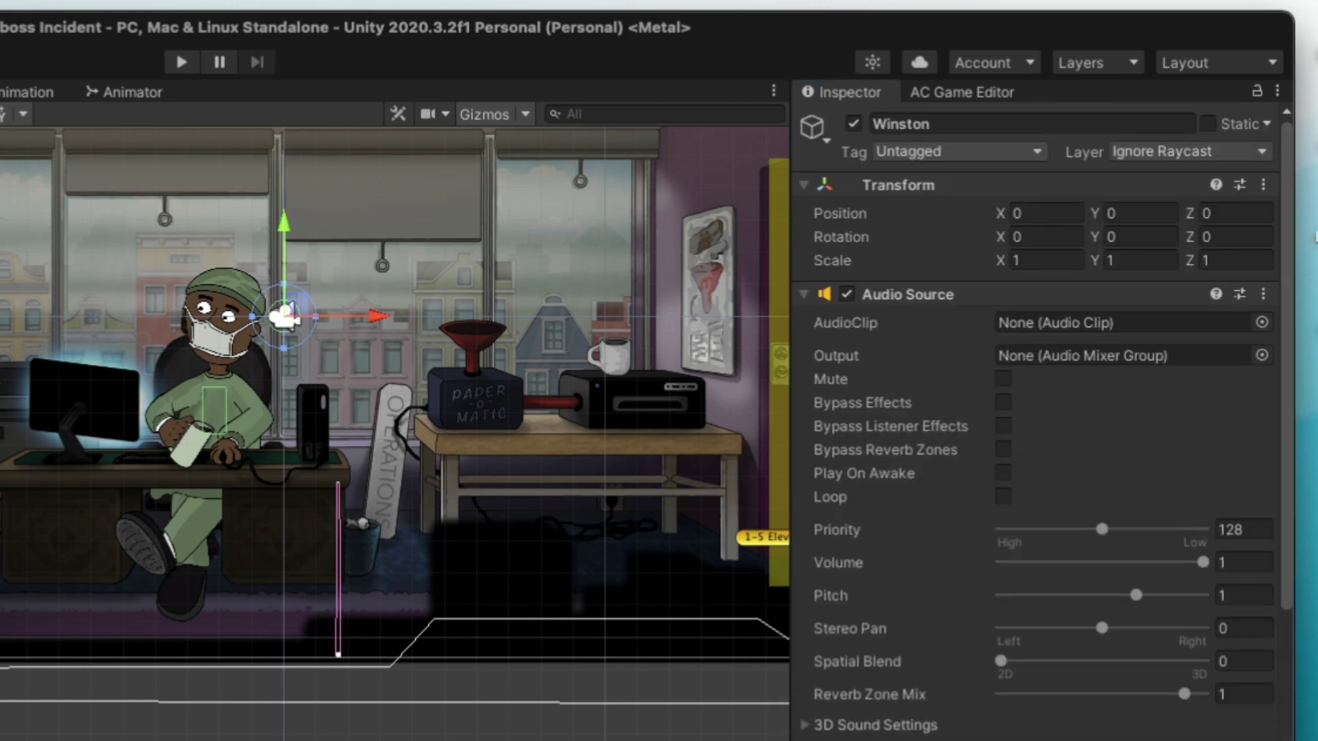
# Disable the Follow SortingMap component on Winston's WinstonIdle_1 child and turn off following the default sorting map.
pyautogui.click(3, 618)
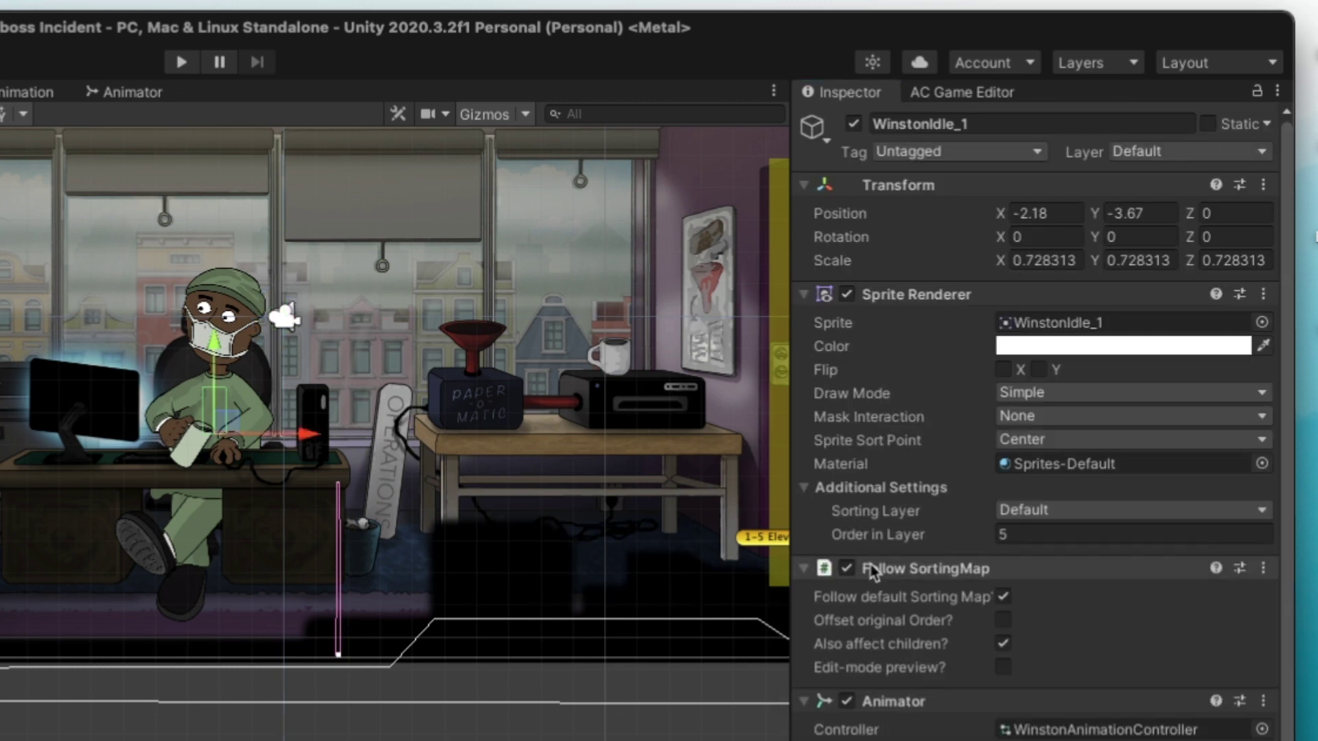
pyautogui.click(1004, 598)
# Create an animator controller named WinstonAnimationController in the WinstonAnims folder and assign it to the Animator of WinstonIdle_1.
pyautogui.rightClick(321, 500)
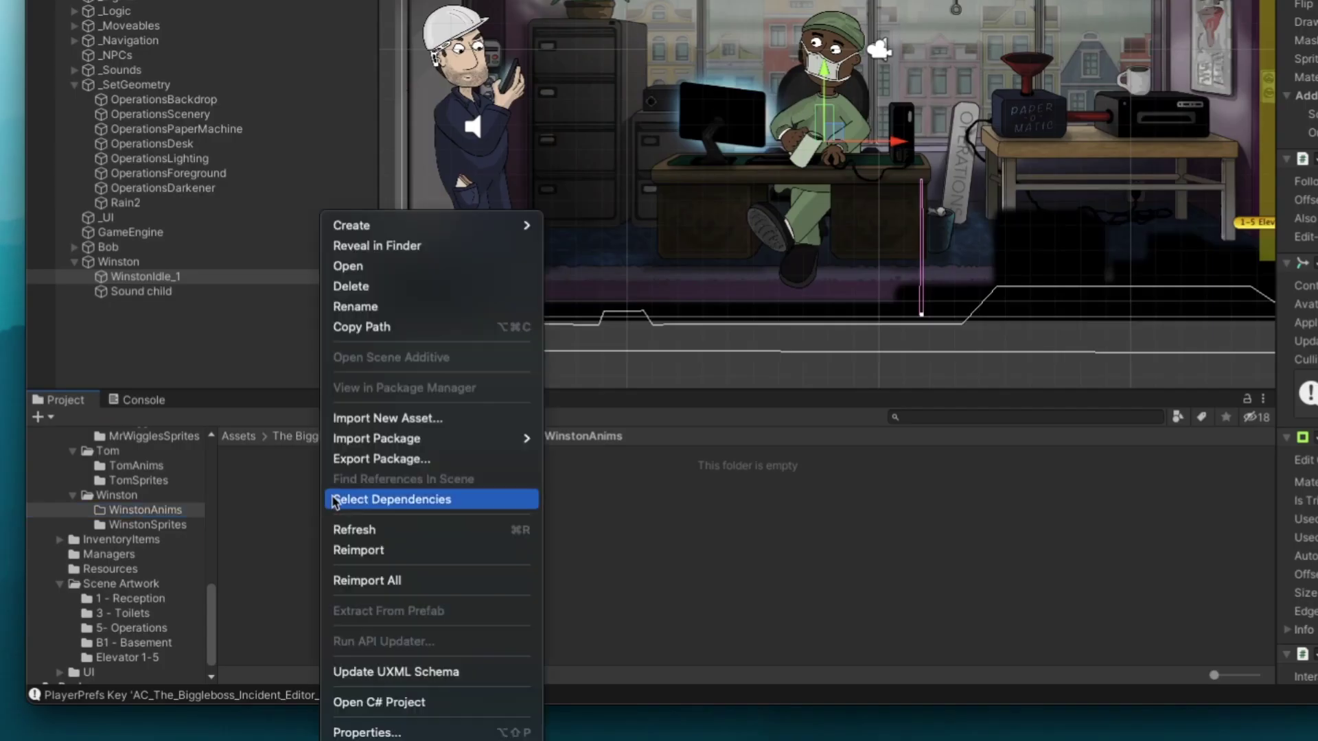
pyautogui.moveTo(385, 225)
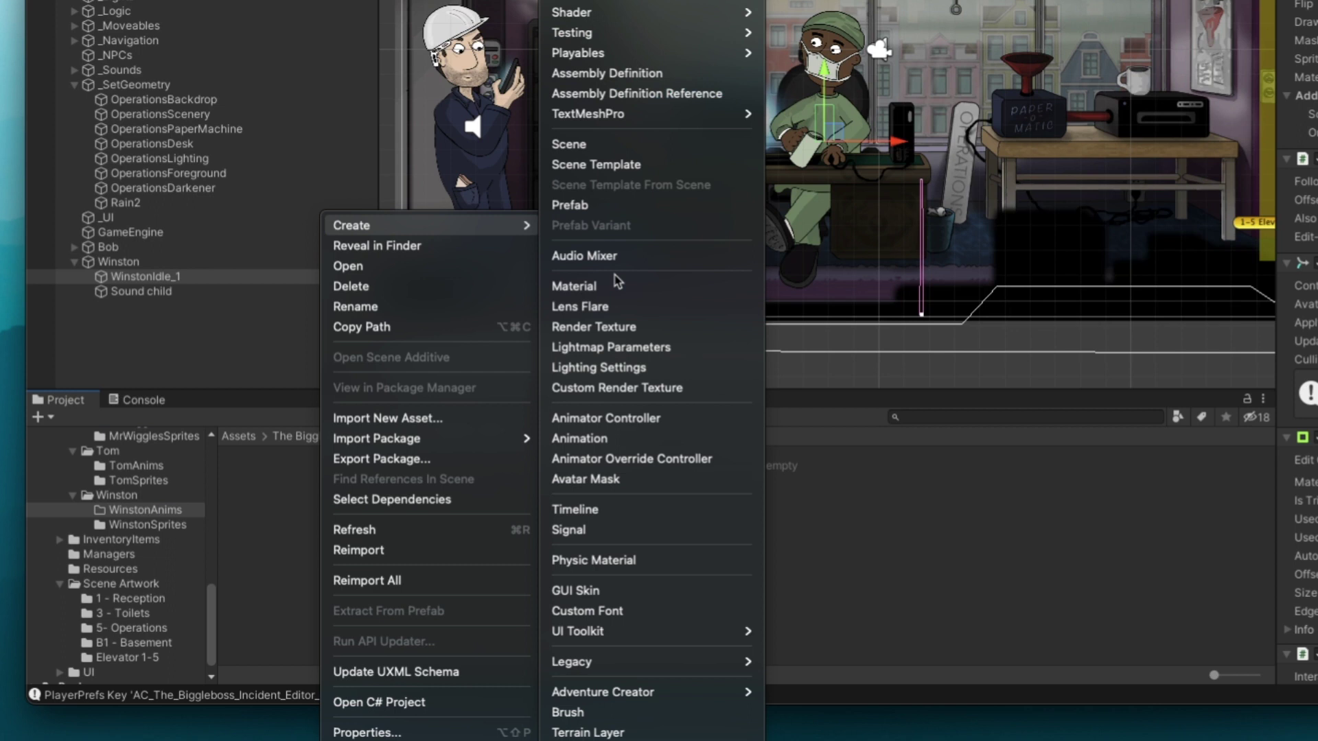
pyautogui.click(605, 418)
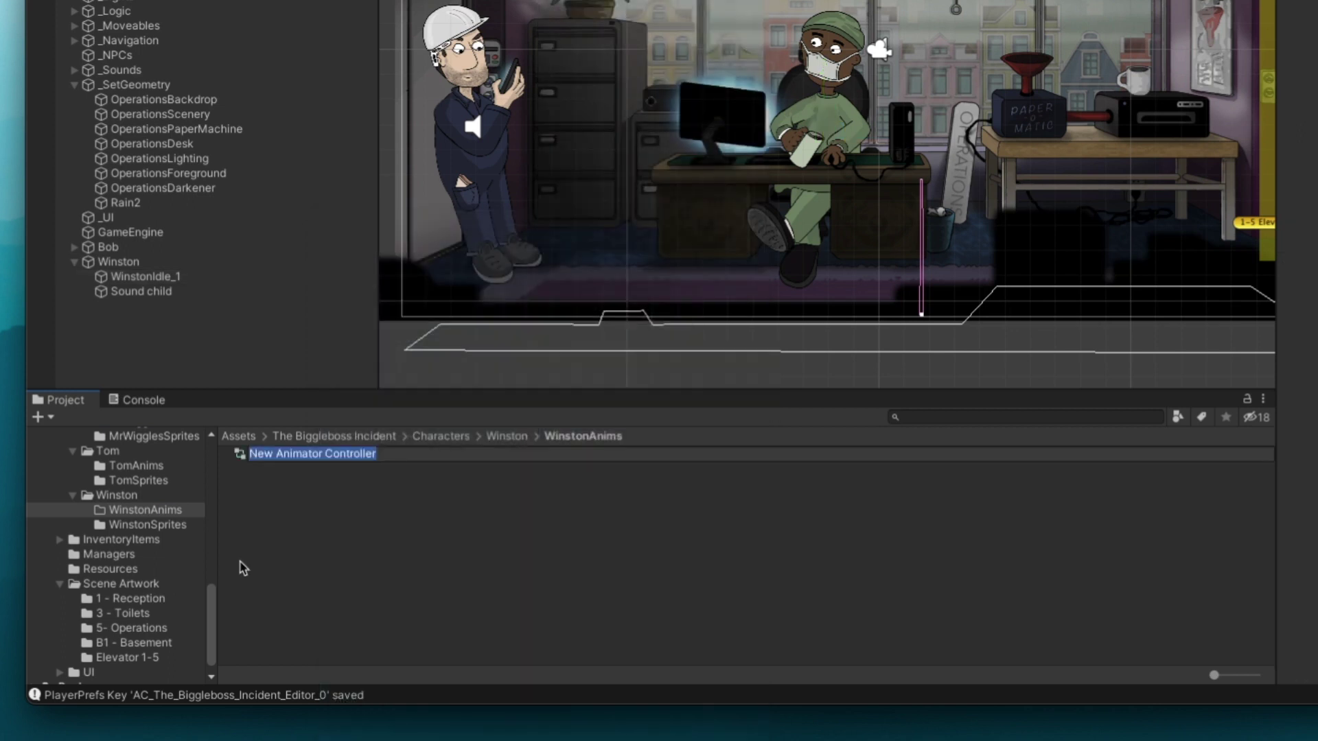
pyautogui.write('Winston')
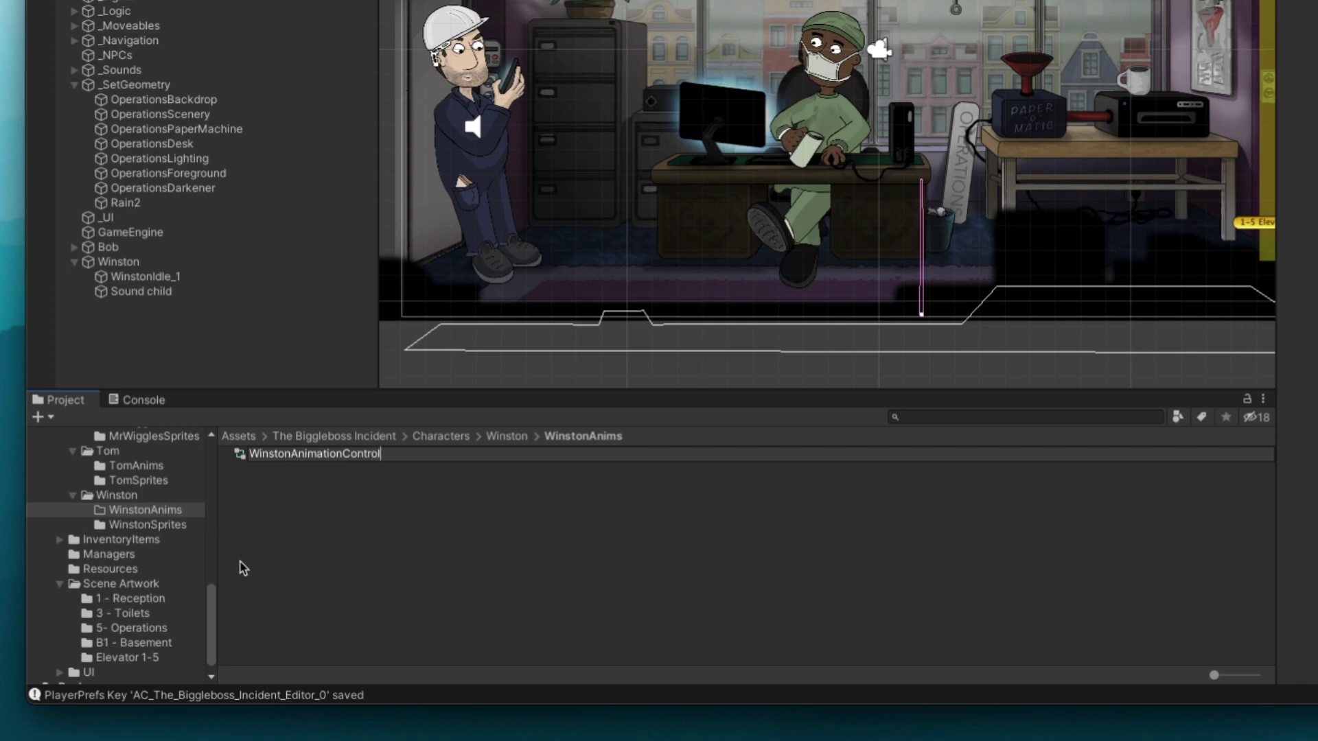
pyautogui.press('Return')
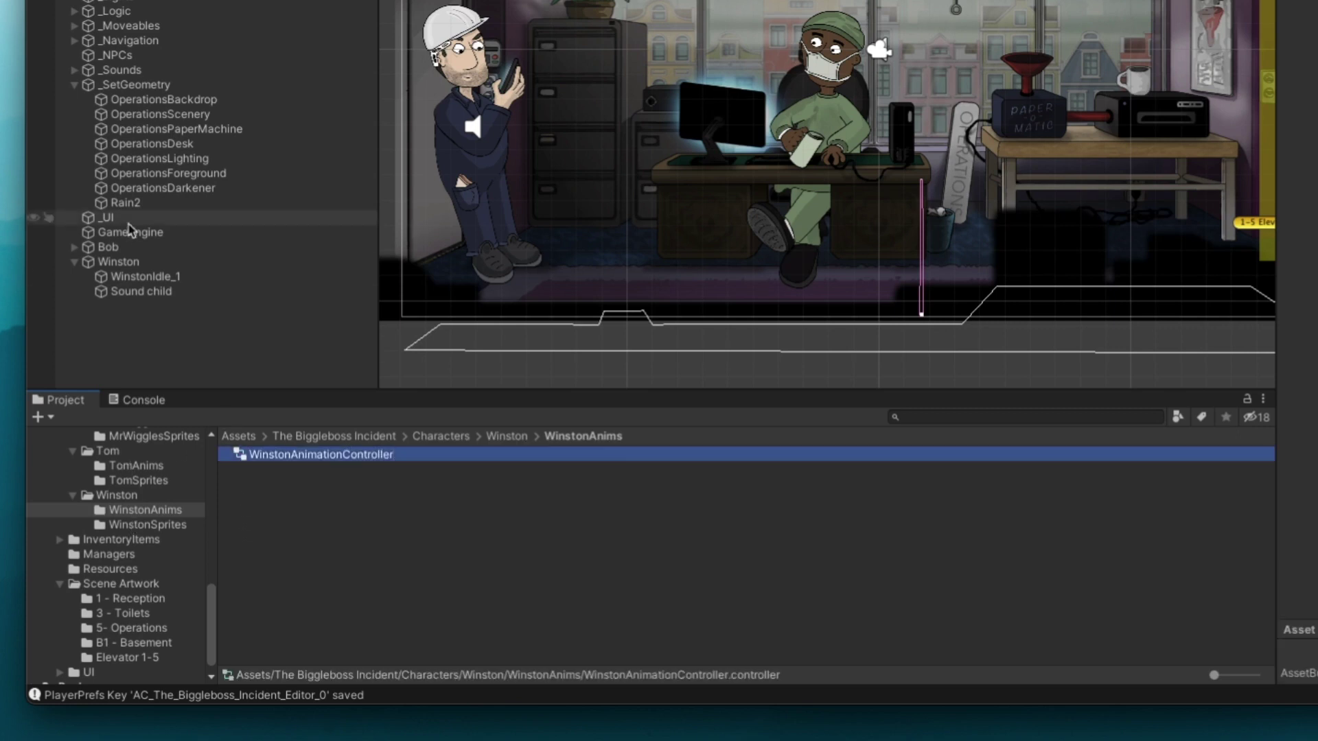
pyautogui.click(143, 276)
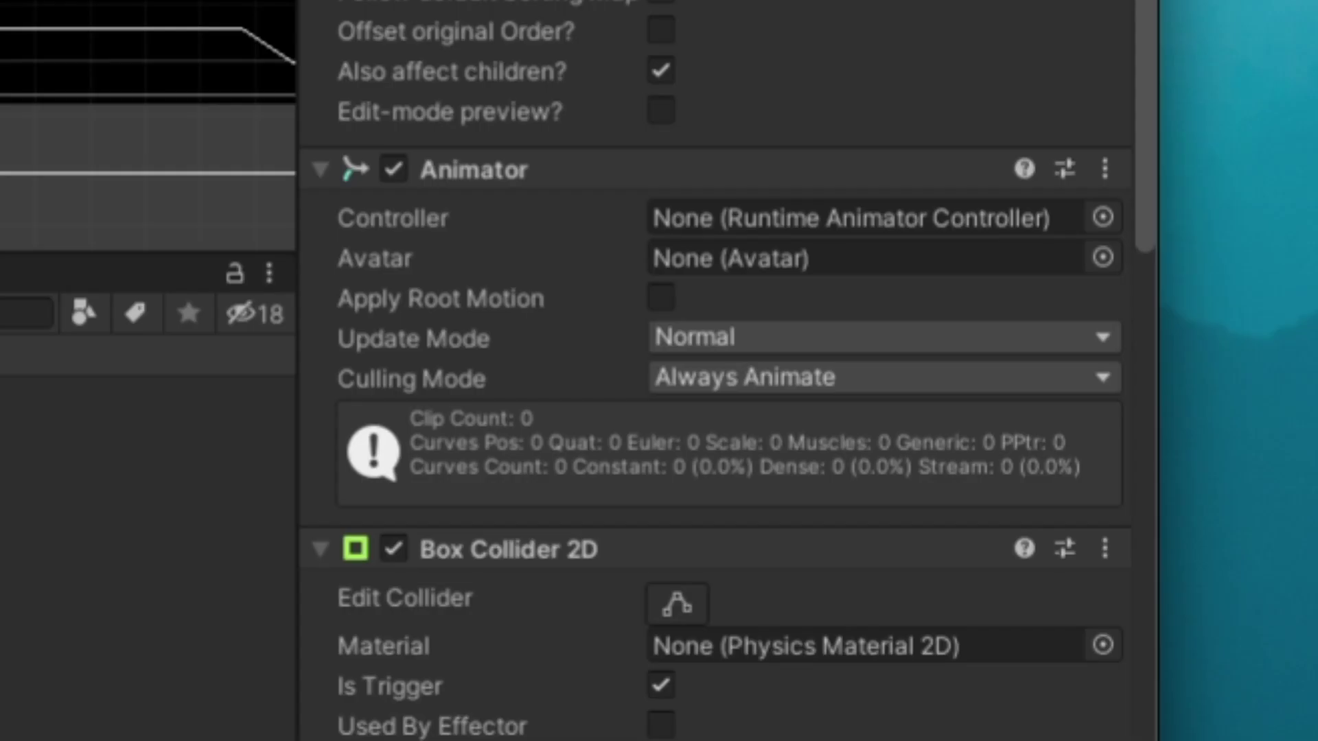
pyautogui.moveTo(124, 393); pyautogui.dragTo(725, 207)
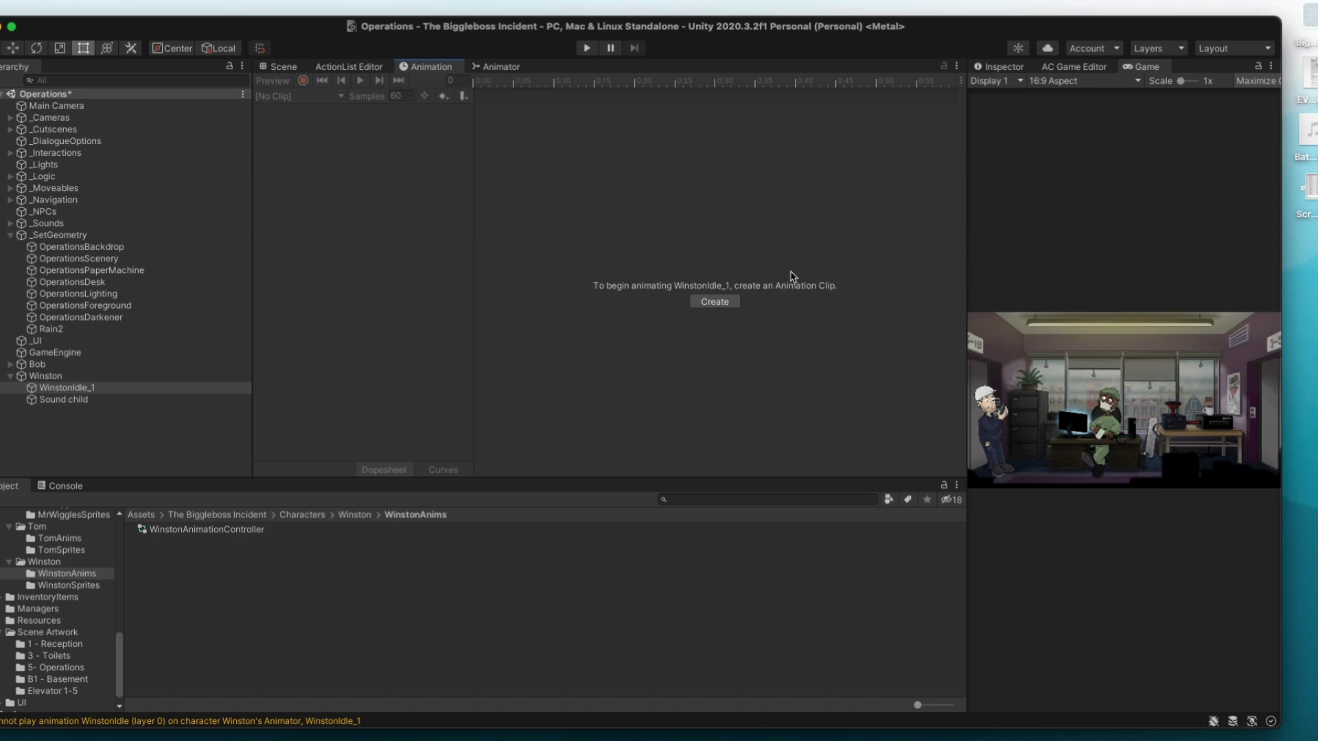
# Create an animation clip named WinstonIdle for WinstonIdle_1 and save it in the WinstonAnims folder.
pyautogui.moveTo(968, 304); pyautogui.dragTo(867, 304)
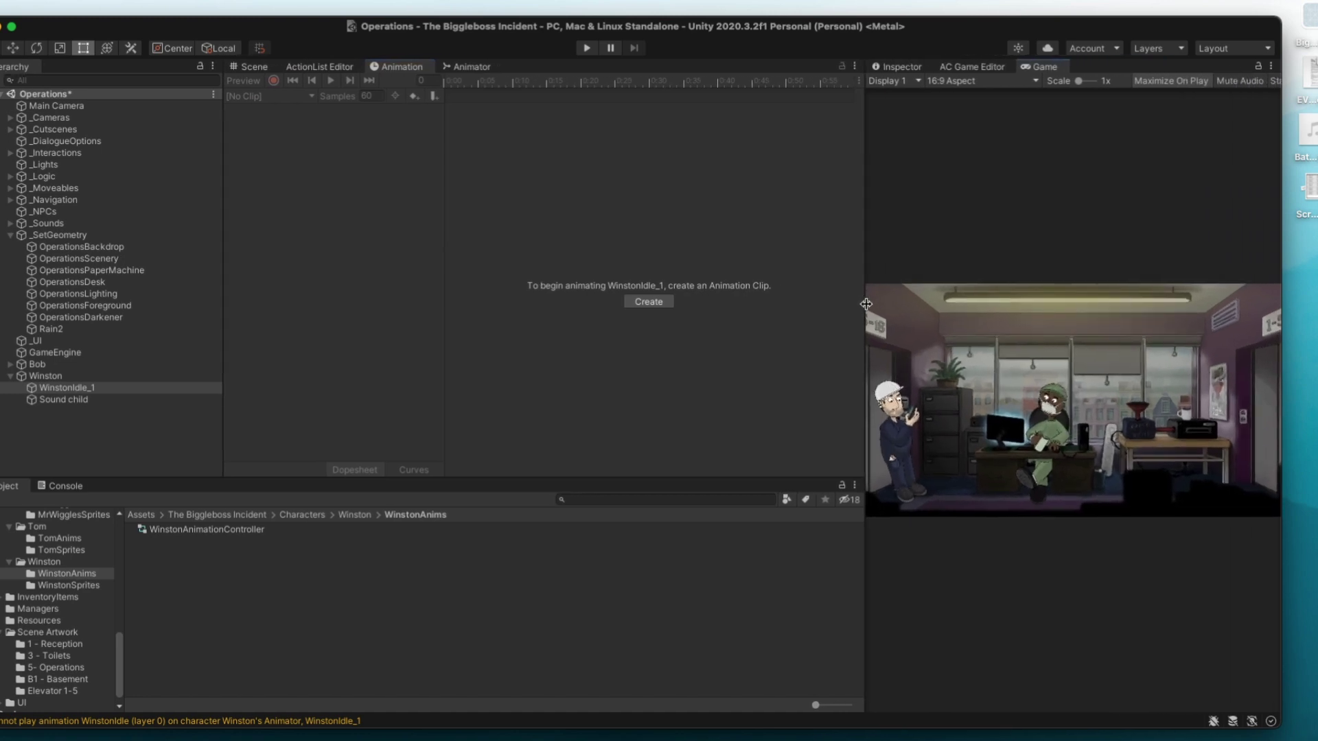
pyautogui.click(645, 302)
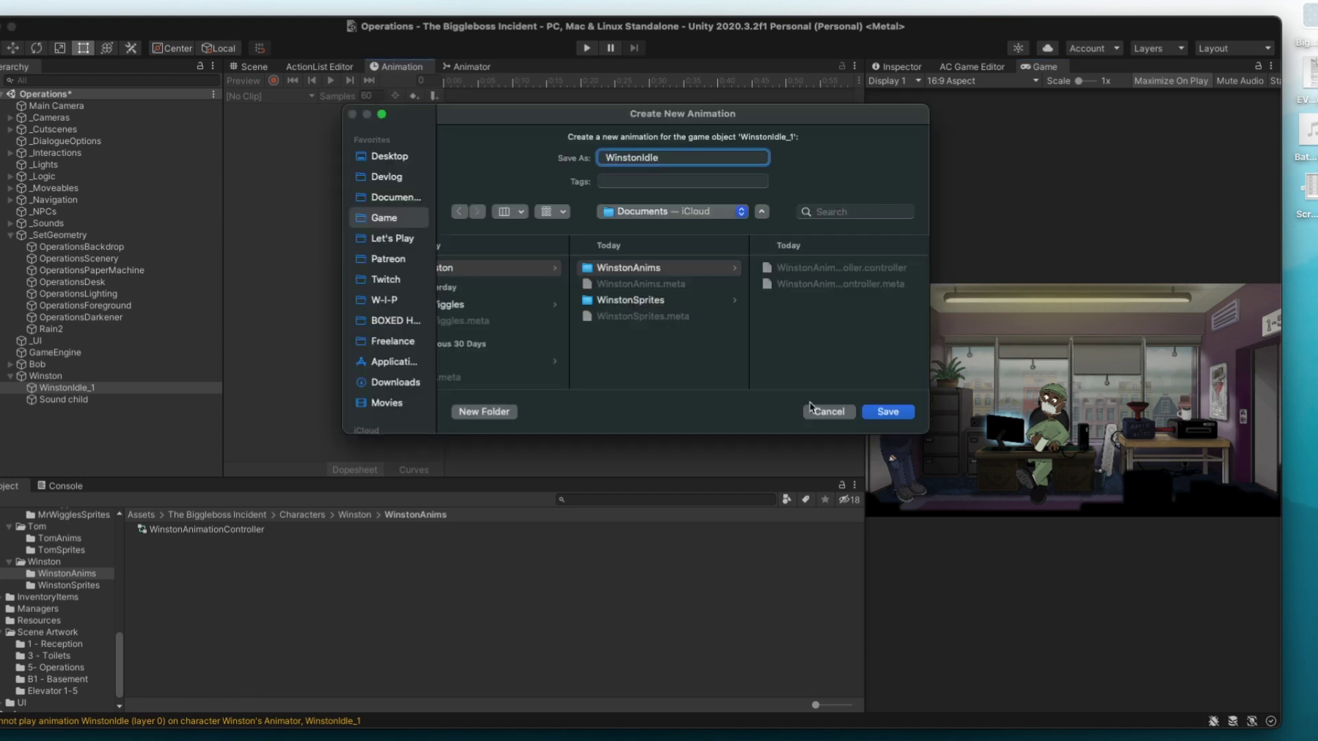
pyautogui.click(889, 411)
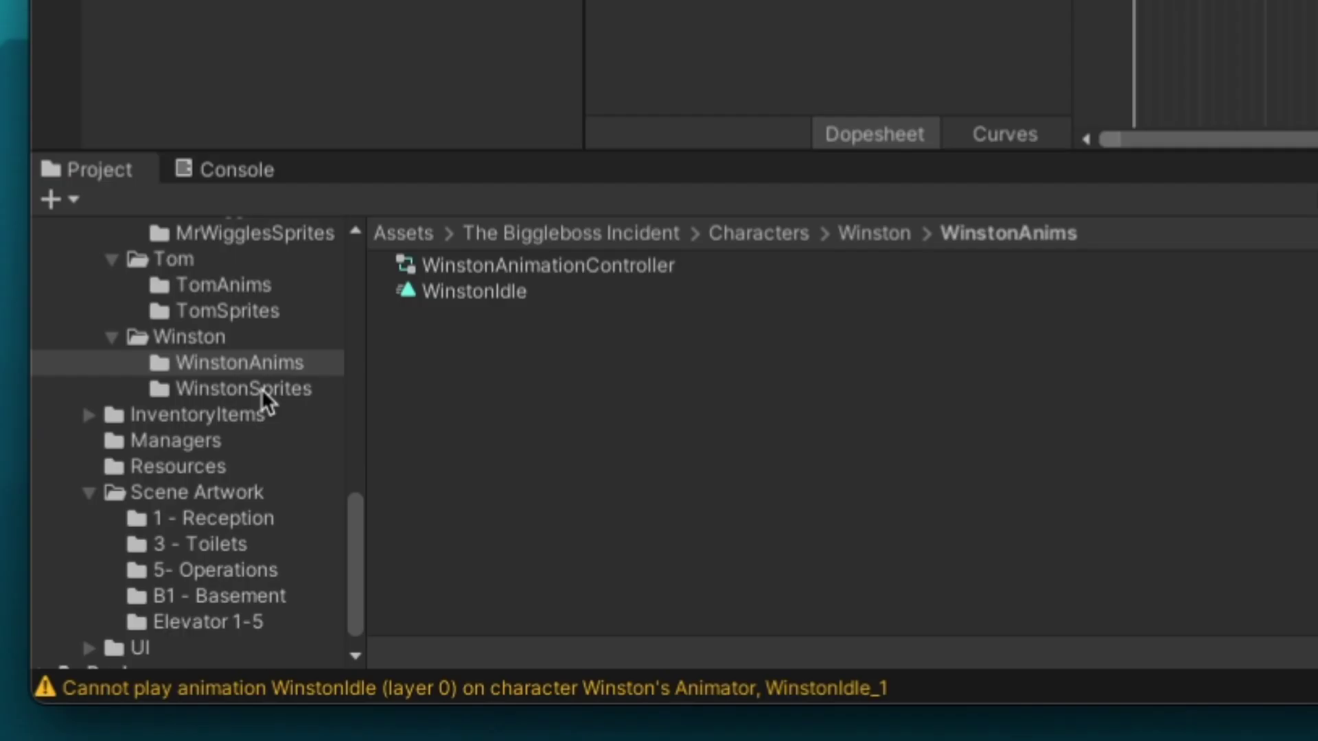
# Add the sprites WinstonIdle_1 to WinstonIdle_7 to the WinstonIdle clip's timeline and set its samples to 9.
pyautogui.click(76, 586)
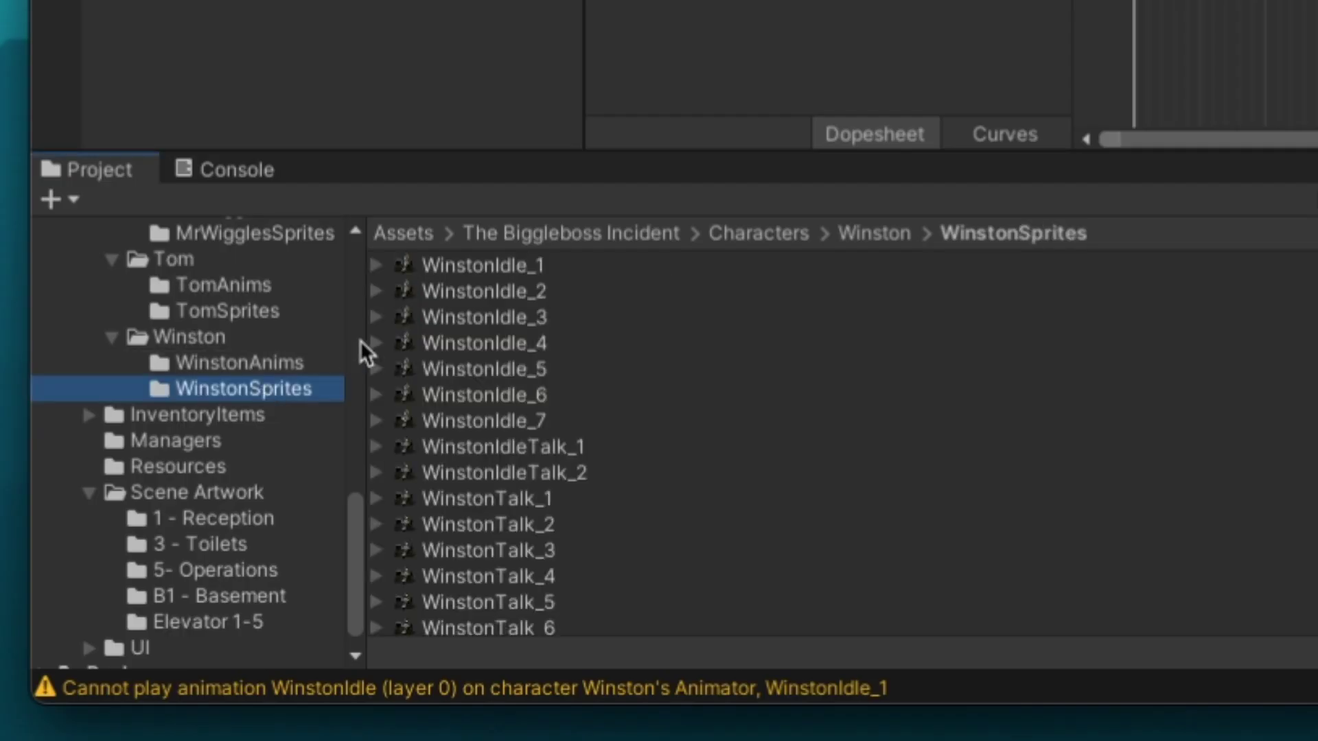
pyautogui.click(167, 530)
pyautogui.keyDown('shift'); pyautogui.click(466, 416); pyautogui.keyUp('shift')
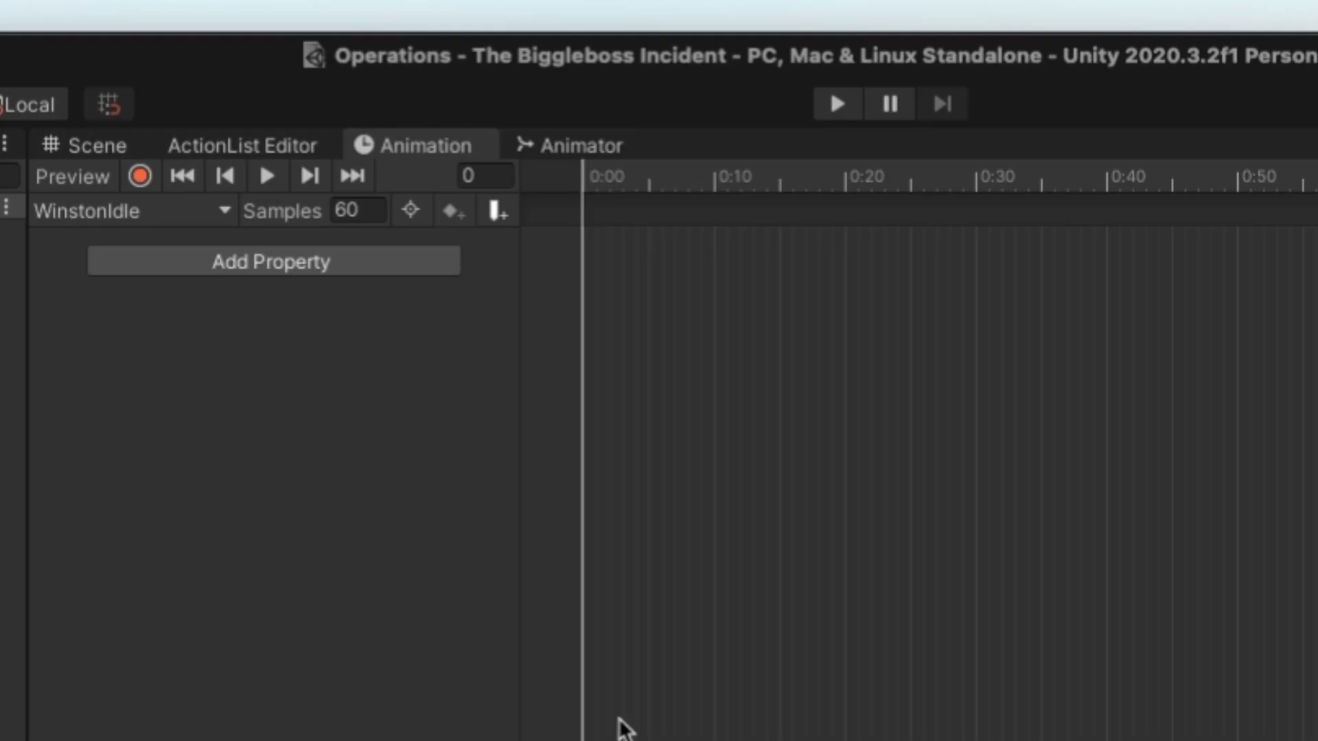
pyautogui.moveTo(621, 719); pyautogui.dragTo(817, 361)
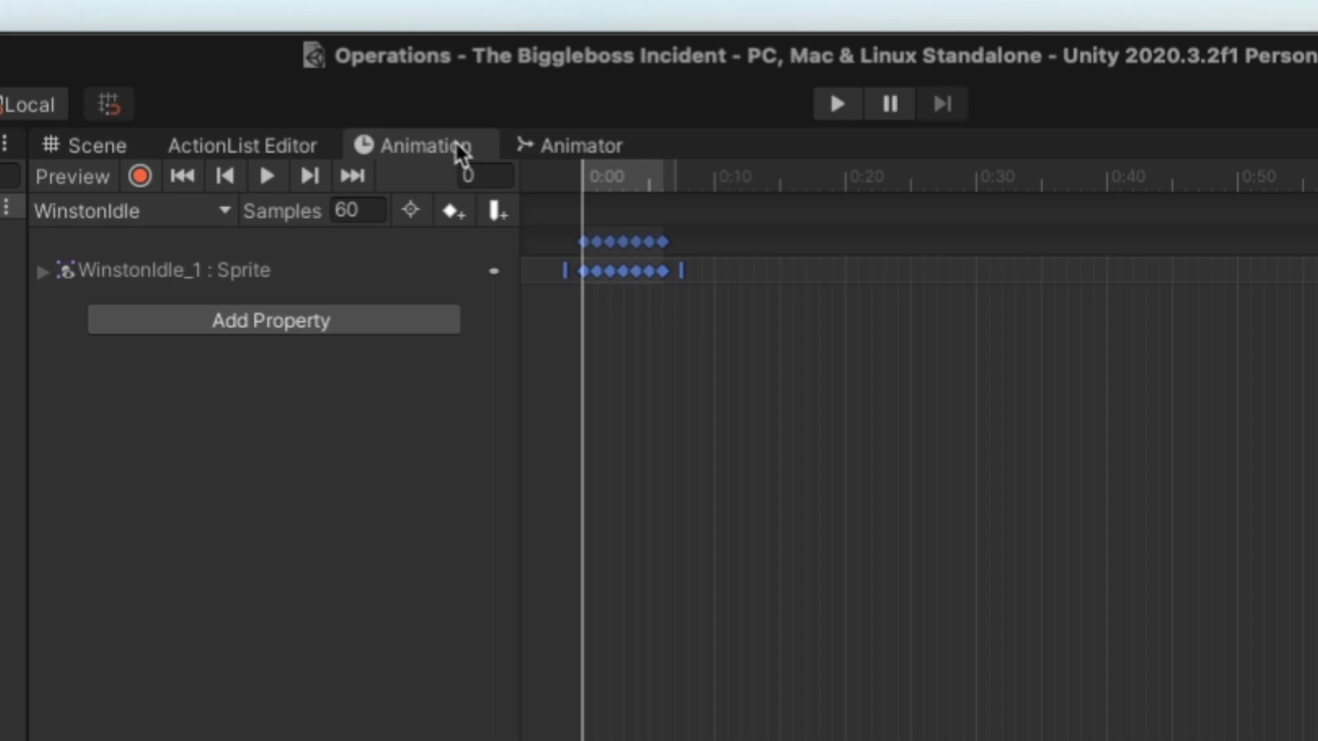
pyautogui.click(367, 209)
pyautogui.write('9')
# Create another clip for WinstonIdle_1 named WinstonTransitionL in the WinstonAnims folder.
pyautogui.write('Wins')
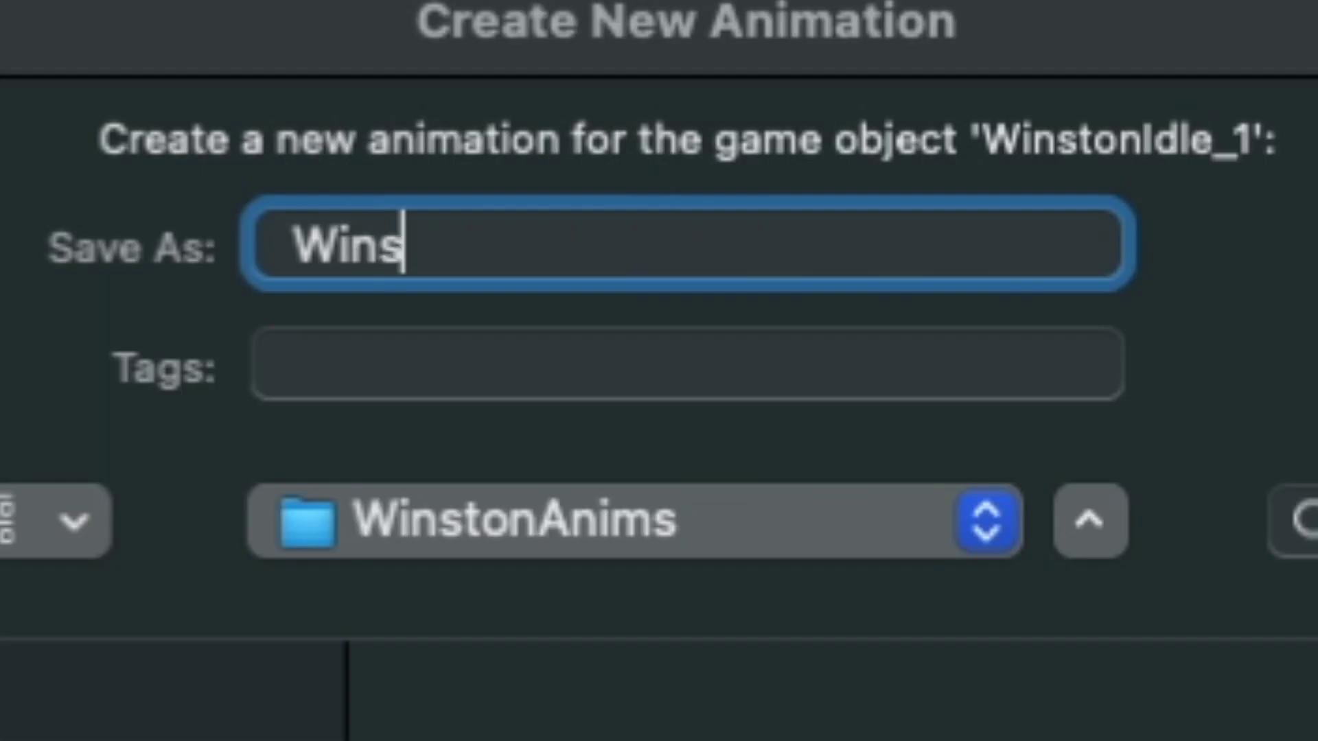
pyautogui.write('tonTransi')
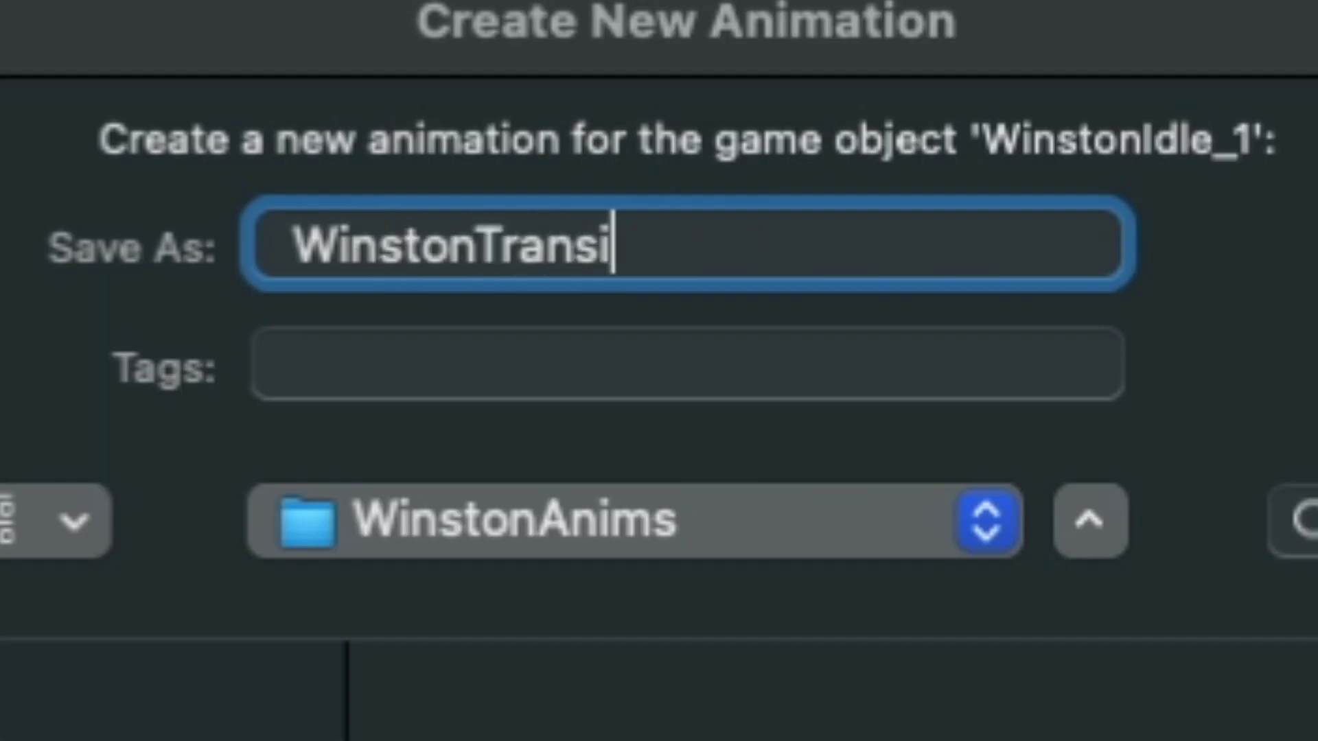
pyautogui.write('tionL')
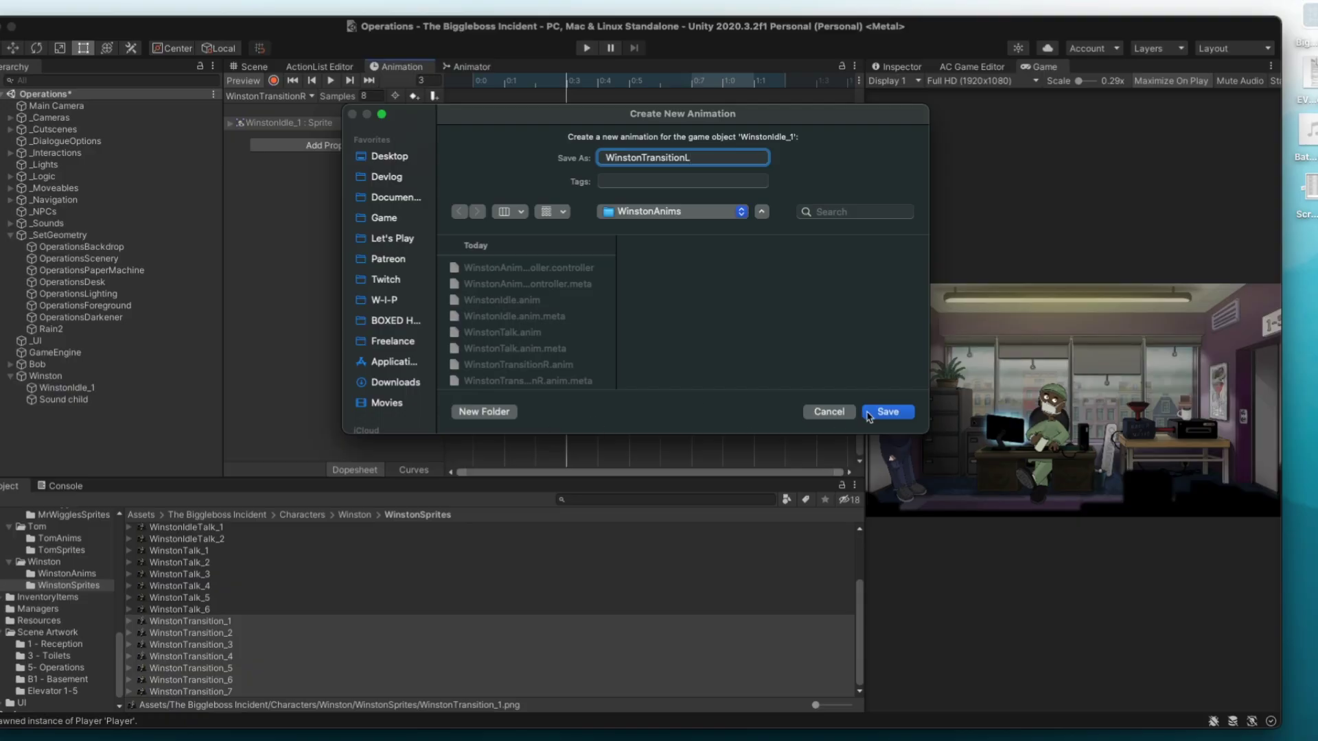
pyautogui.click(869, 415)
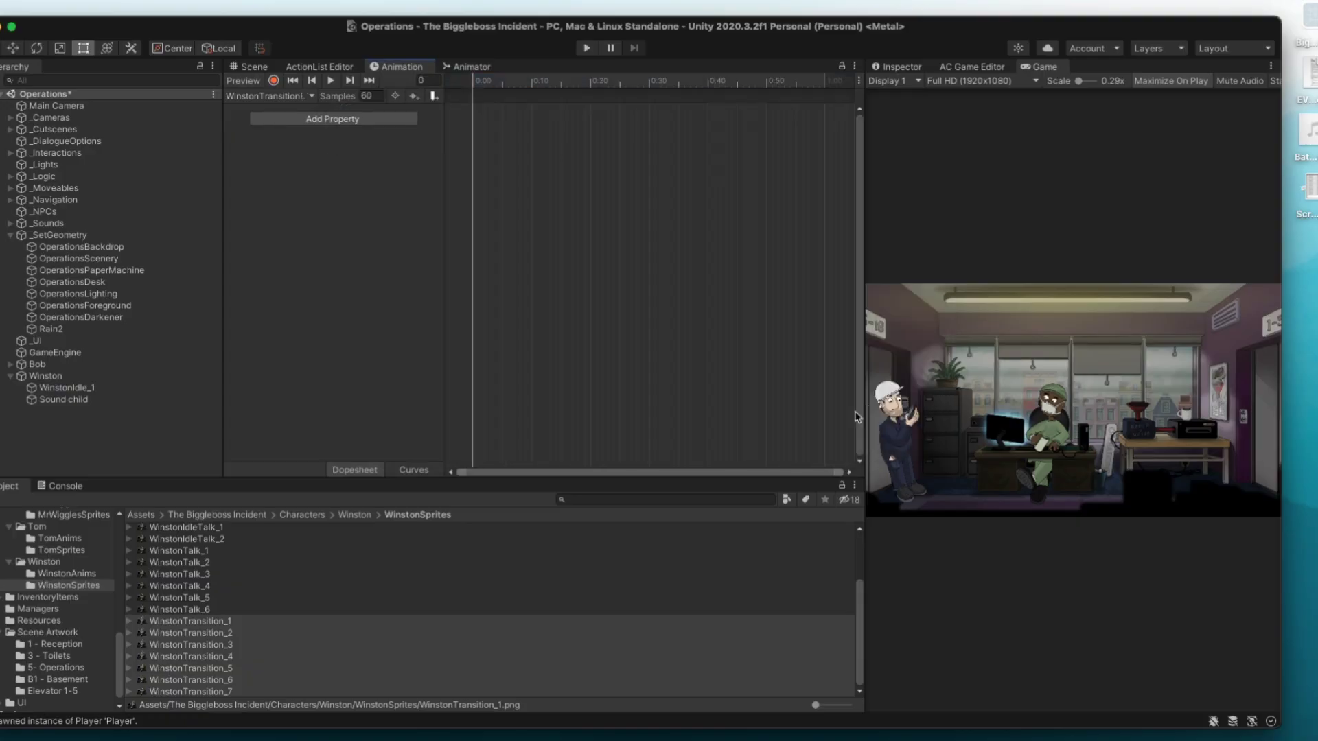
# Place the Winston transition sprites in reverse order from 7 to 4 on the WinstonTransitionL timeline and set its samples to 9.
pyautogui.click(280, 623)
pyautogui.click(212, 692)
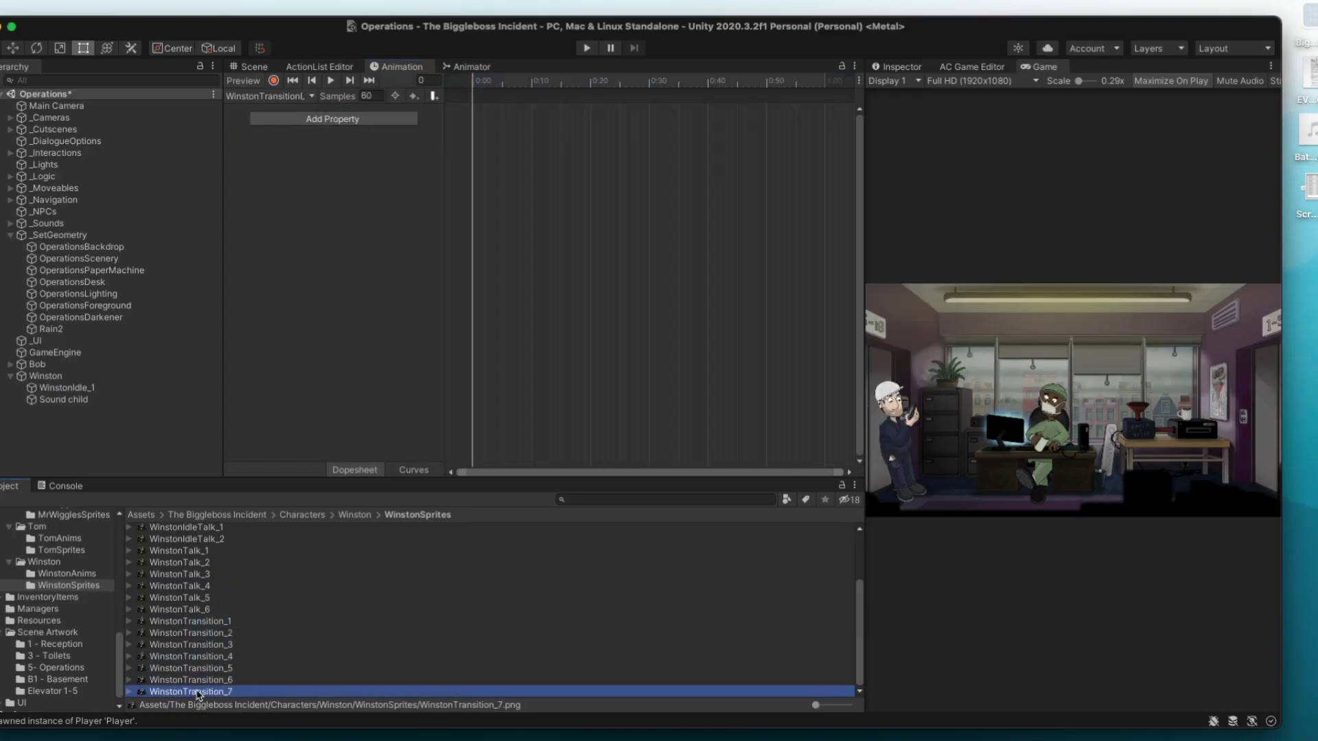
pyautogui.moveTo(198, 692); pyautogui.dragTo(480, 130)
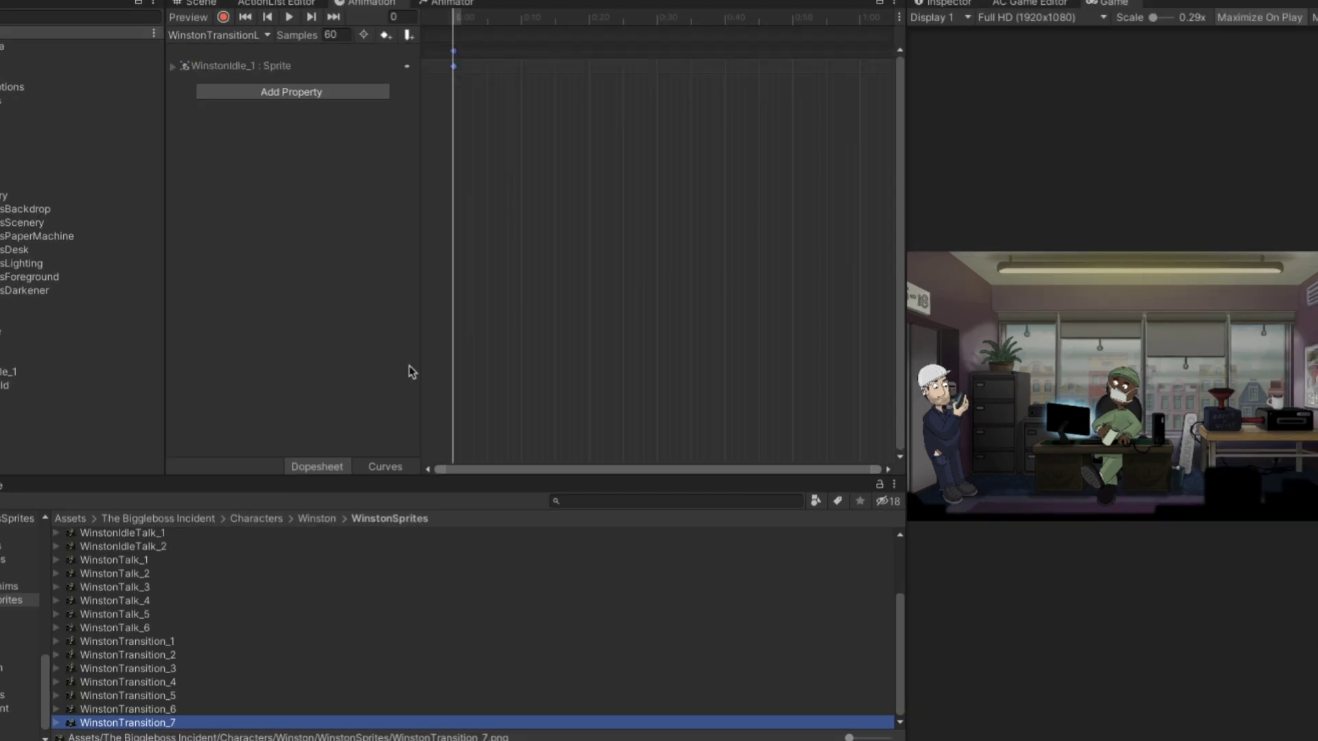
pyautogui.moveTo(129, 714); pyautogui.dragTo(488, 66)
pyautogui.click(334, 36)
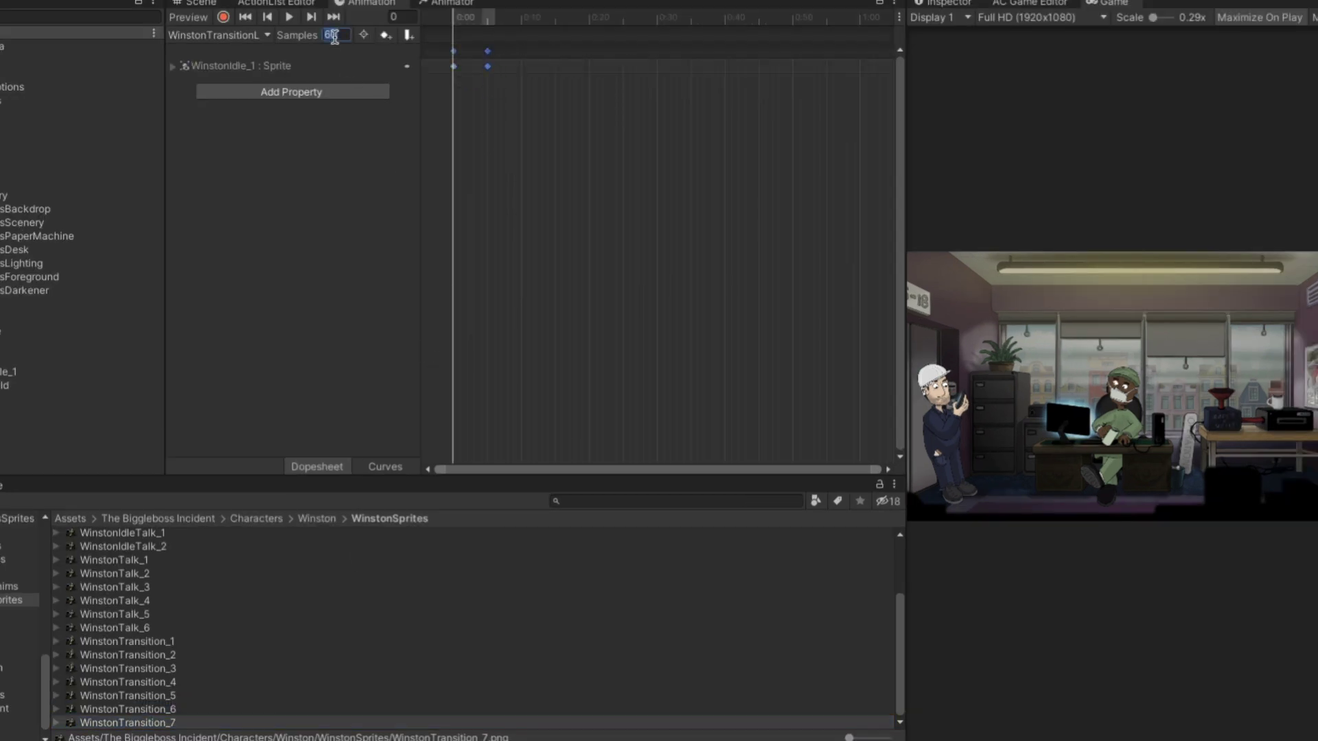
pyautogui.write('9')
pyautogui.moveTo(679, 51); pyautogui.dragTo(504, 53)
pyautogui.moveTo(117, 696); pyautogui.dragTo(543, 78)
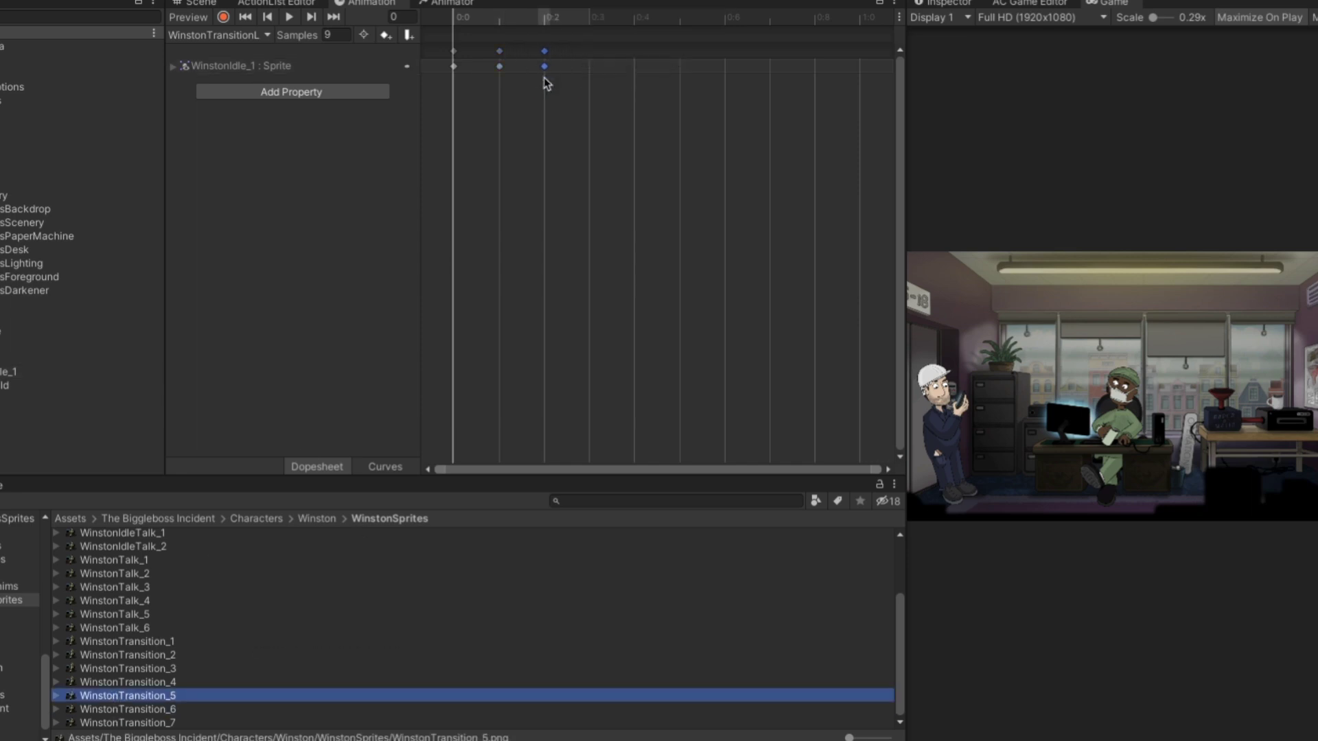
pyautogui.moveTo(176, 684); pyautogui.dragTo(633, 72)
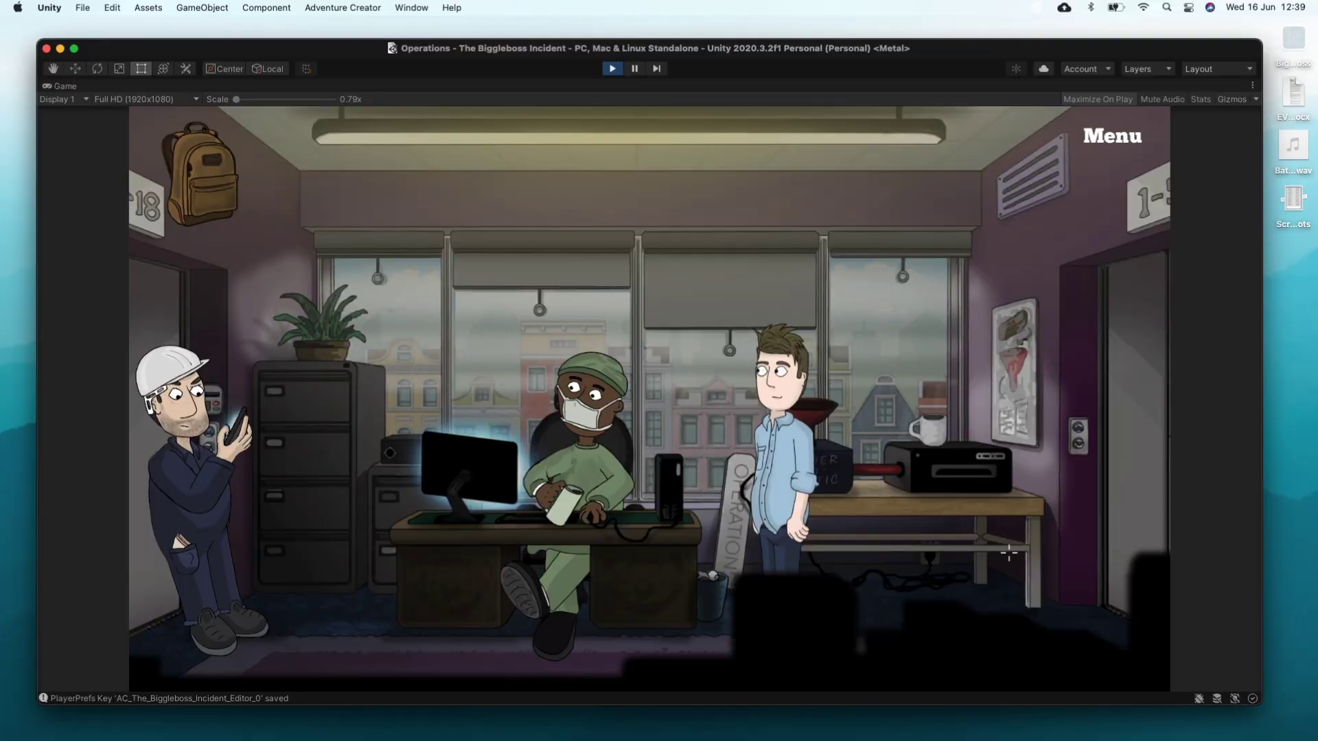
# Playtest the Operations scene by walking the player around the room near Winston's desk.
pyautogui.click(463, 639)
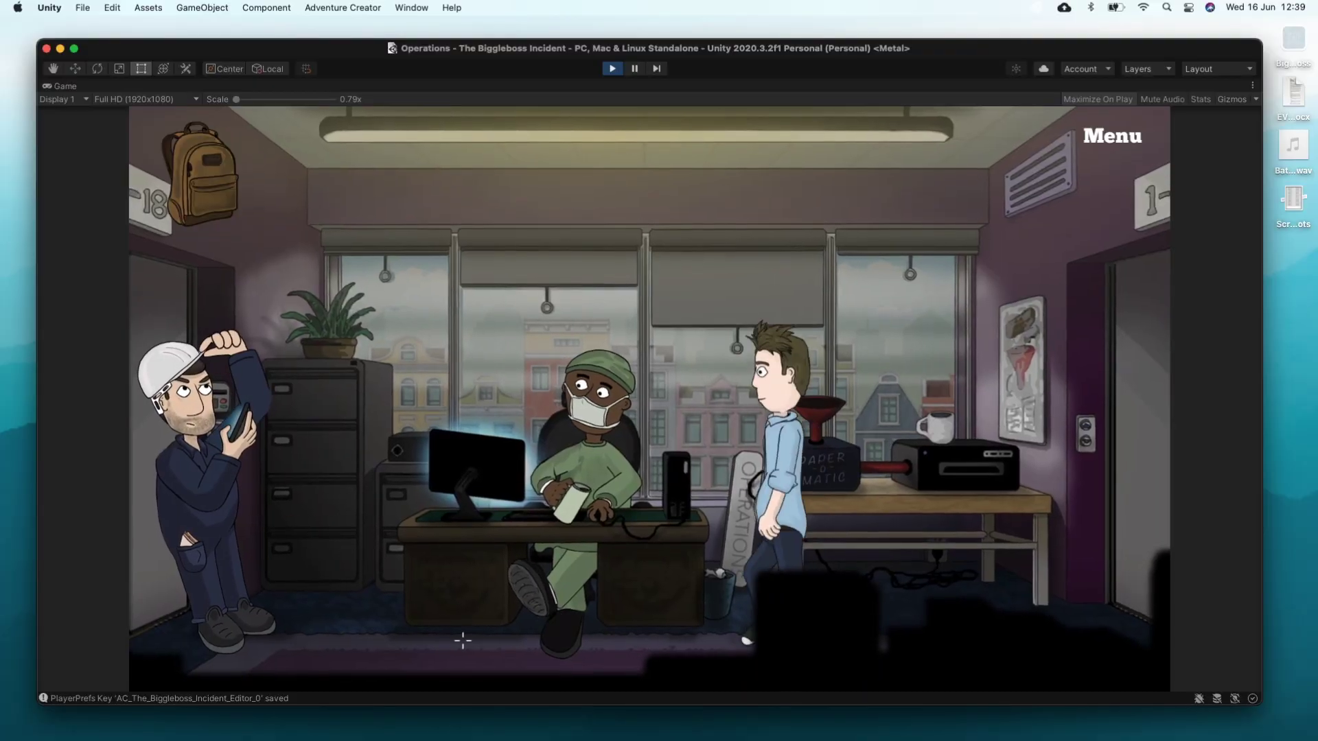
pyautogui.click(807, 643)
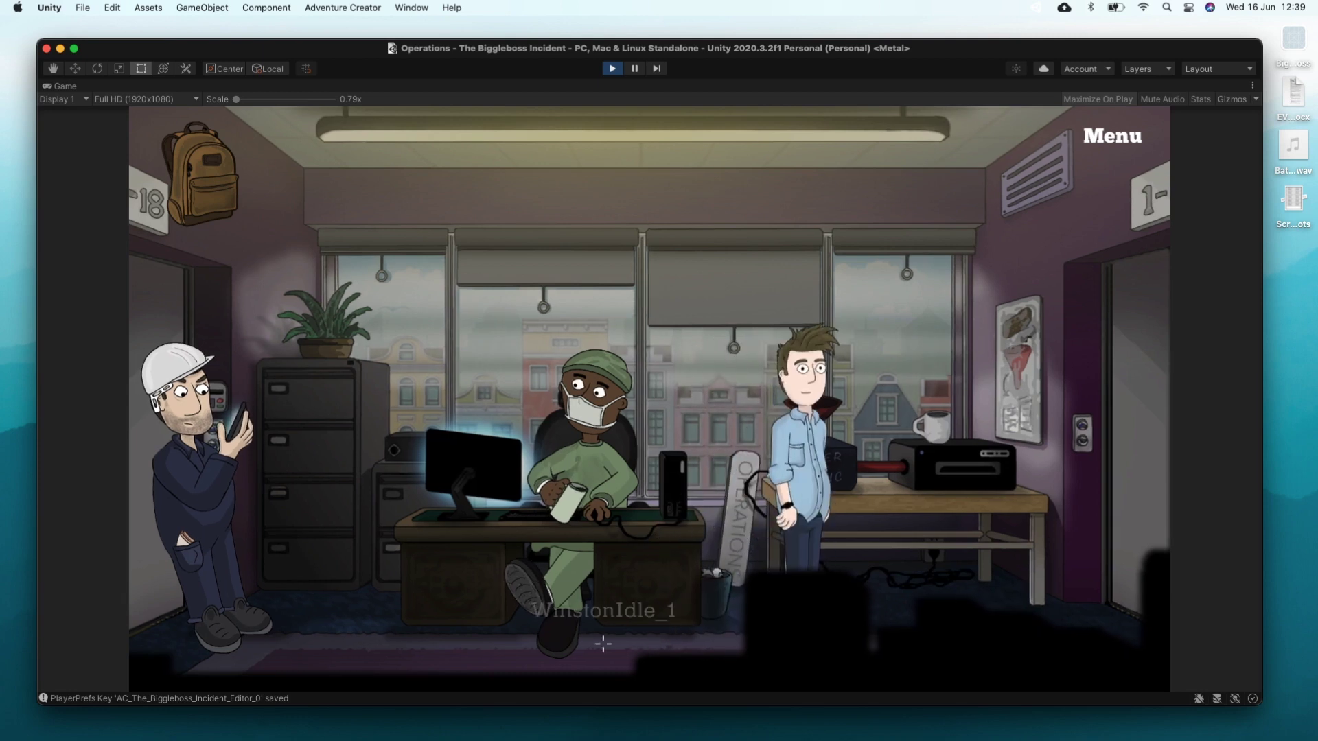
pyautogui.click(483, 627)
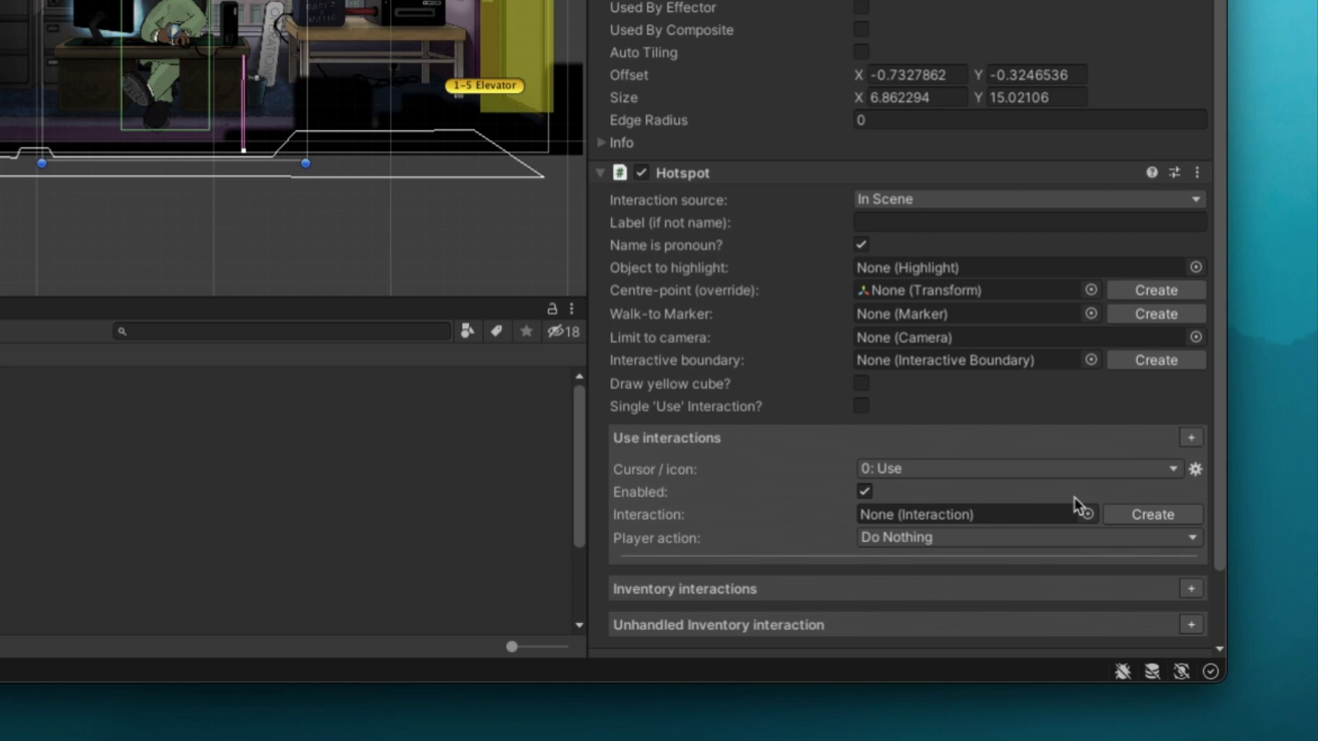
# Set the use interaction on Winston's hotspot to Talk to and create a walk-to marker for the hotspot.
pyautogui.click(995, 467)
pyautogui.click(988, 494)
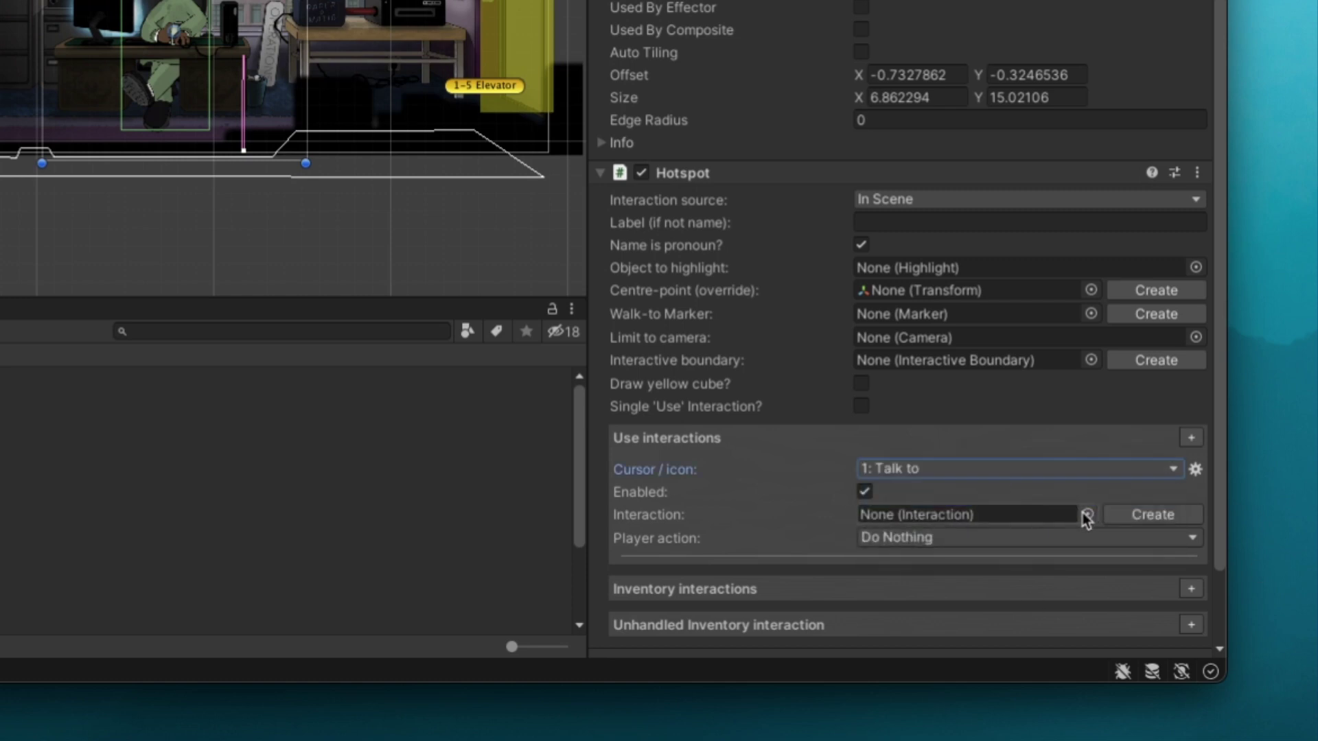
pyautogui.click(1156, 313)
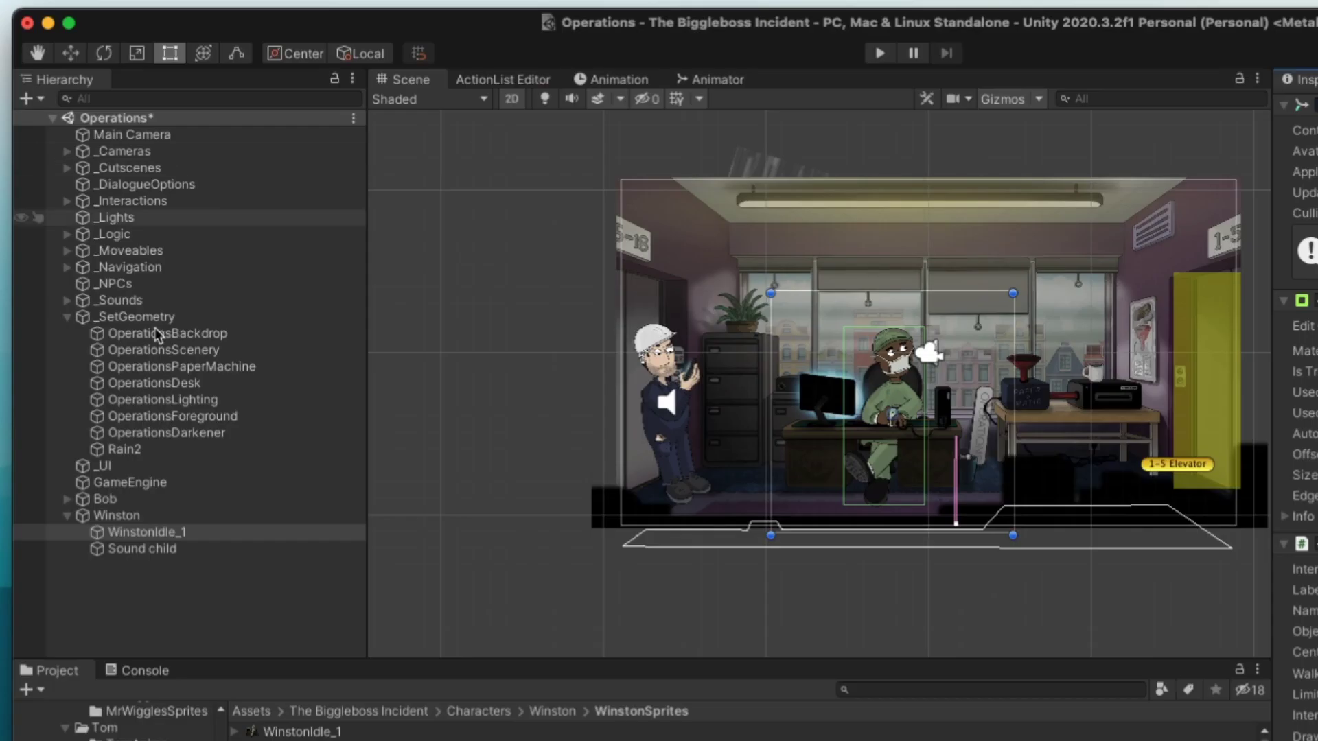
# Move the WinstonIdle_1 walk-to marker from Winston's body to the floor in front of the paper machine table.
pyautogui.click(67, 267)
pyautogui.click(82, 317)
pyautogui.click(138, 367)
pyautogui.click(71, 54)
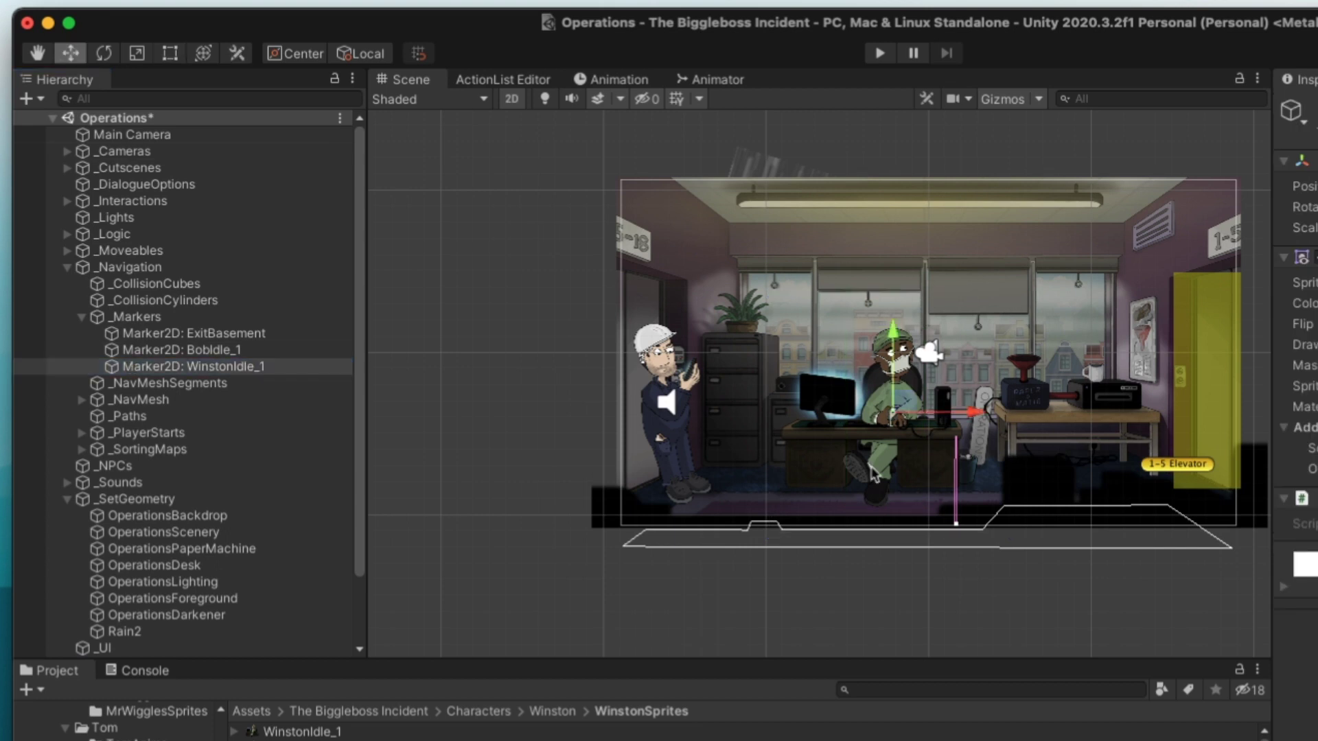
pyautogui.moveTo(894, 407)
pyautogui.mouseDown()
pyautogui.moveTo(1001, 489)
pyautogui.moveTo(1027, 542)
pyautogui.mouseUp()
pyautogui.scroll(10, 1010, 502)
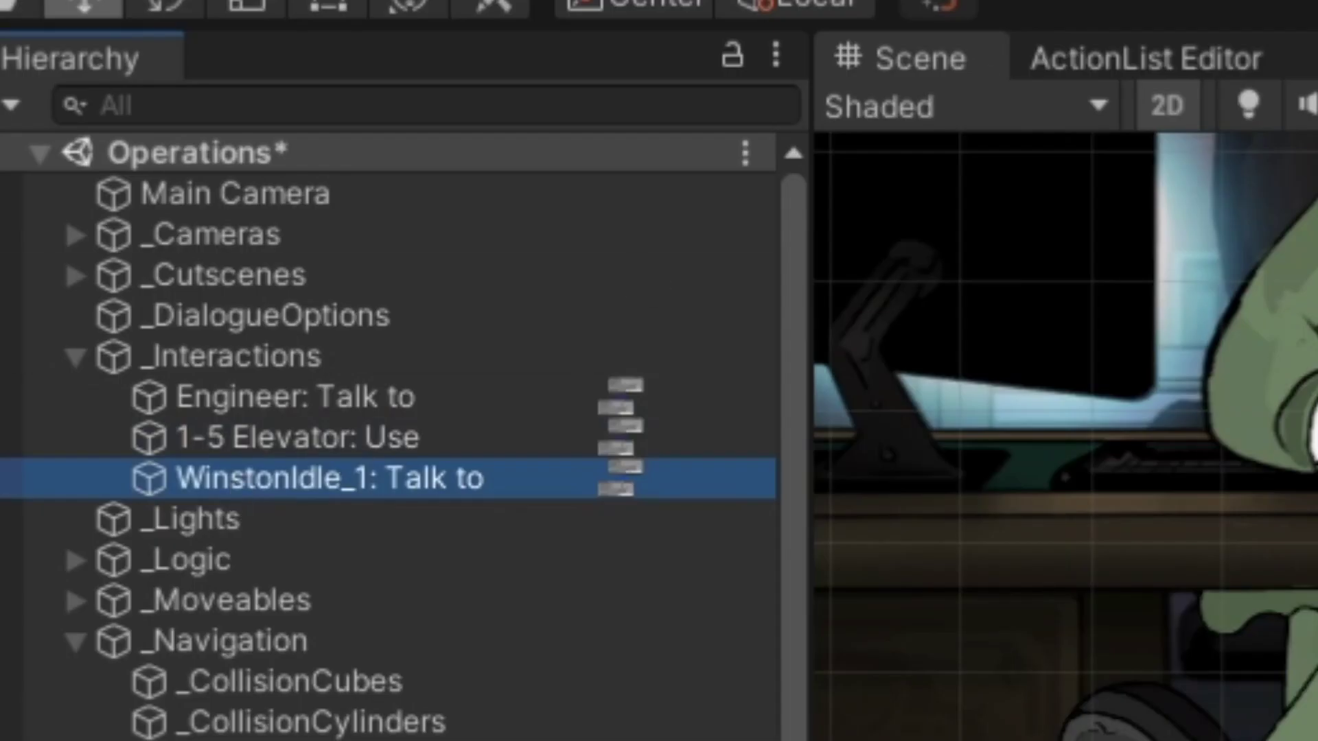
# Change the first action of the WinstonIdle_1: Talk to interaction to Character: Animate with Winston as the character.
pyautogui.click(1135, 61)
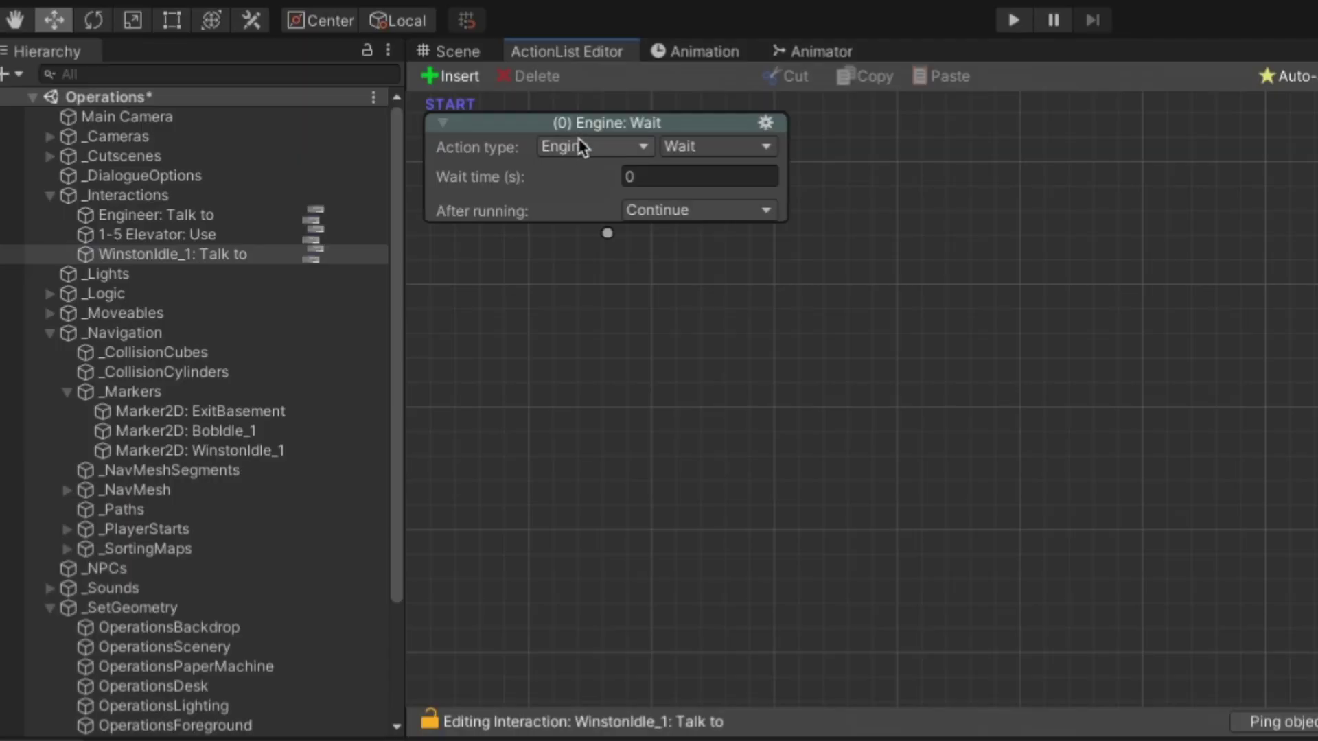
pyautogui.click(582, 147)
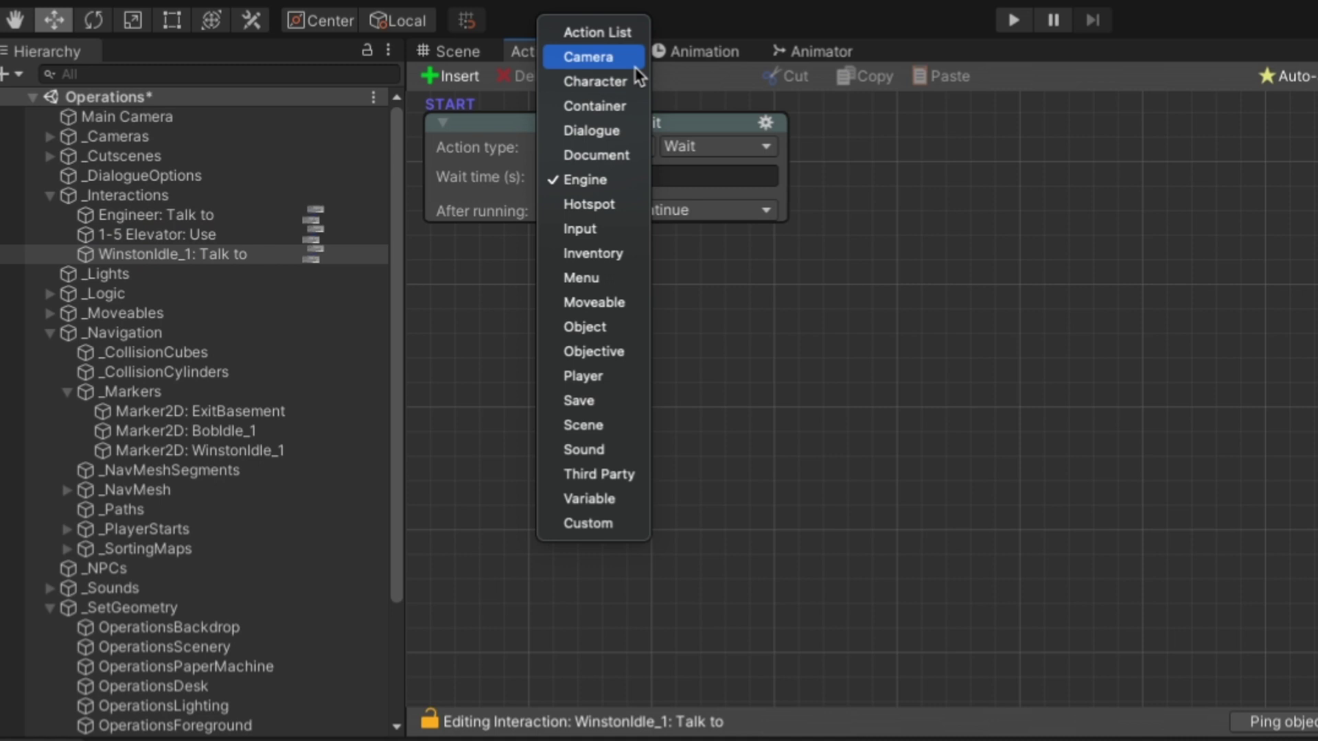
pyautogui.click(604, 82)
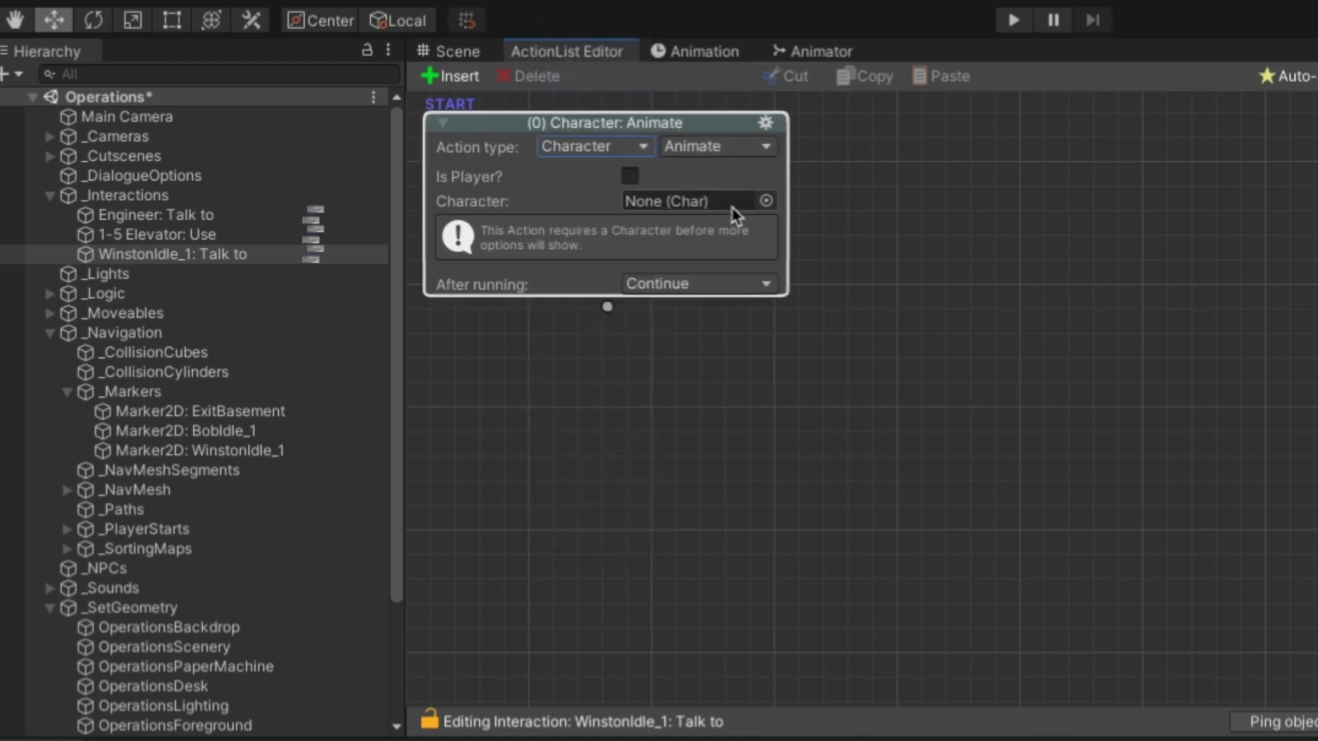
pyautogui.click(766, 201)
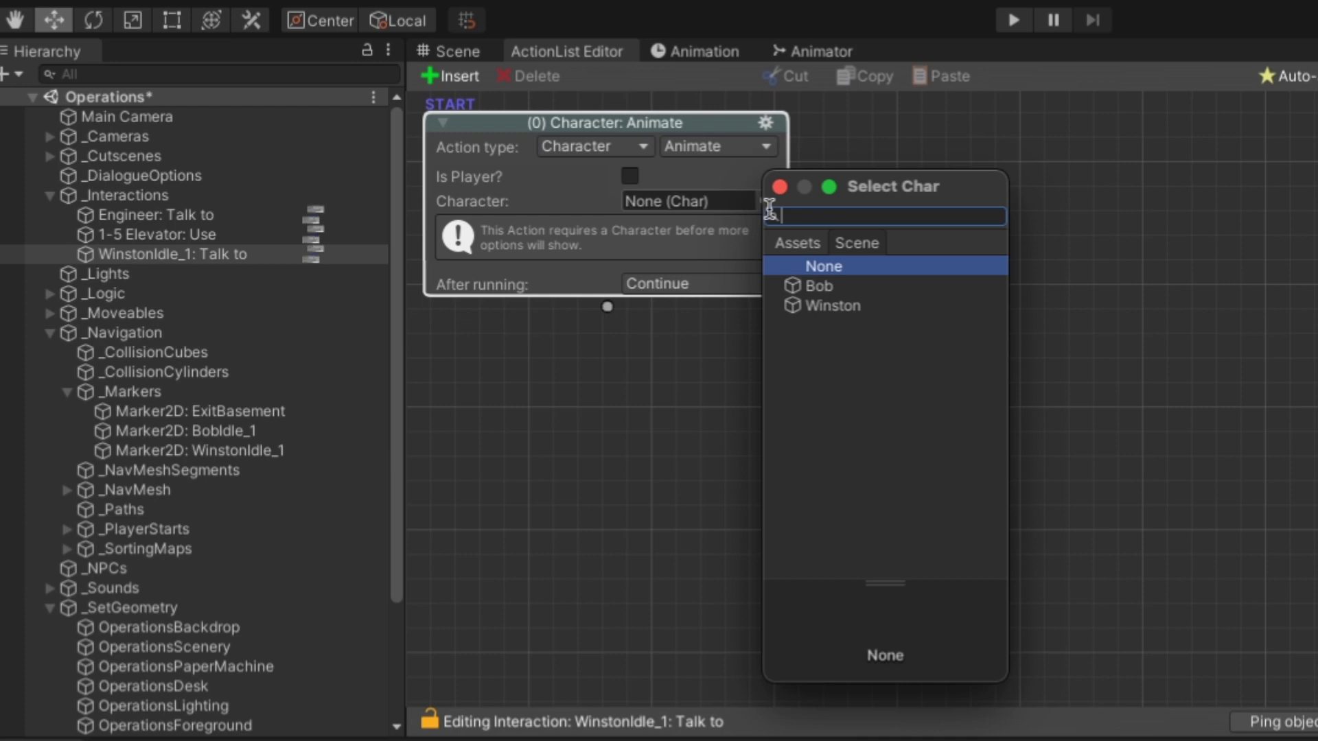
pyautogui.click(820, 305)
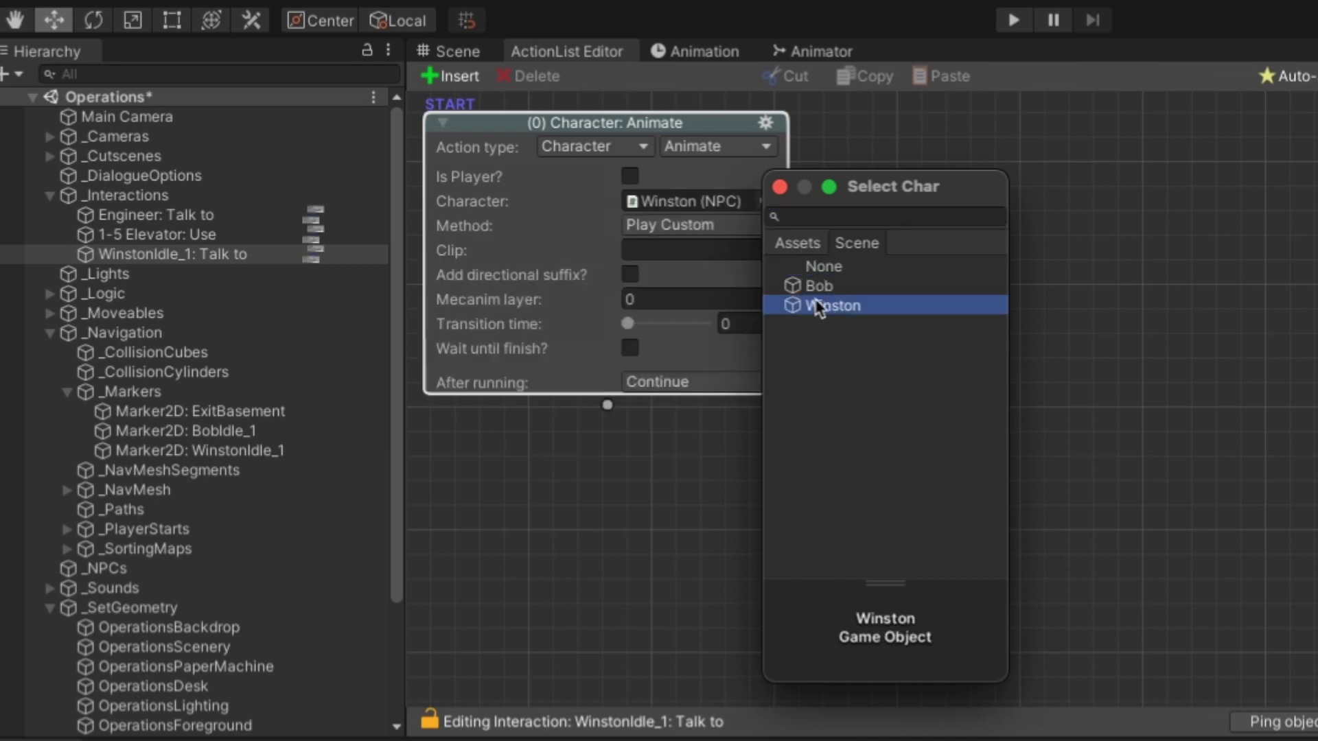
# Set the animate action's clip to WinstonTurnR, make it wait until finish, and attach a new action after it.
pyautogui.click(651, 251)
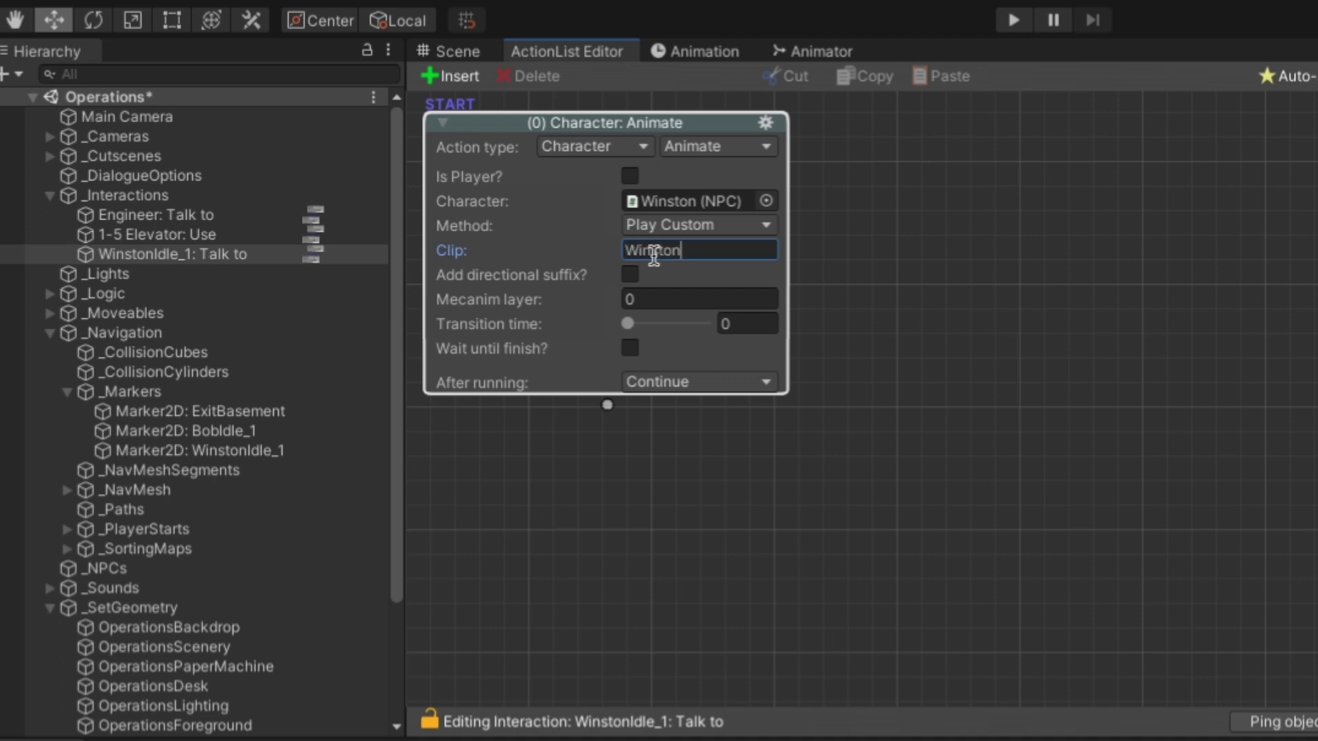
pyautogui.click(629, 348)
pyautogui.moveTo(607, 430); pyautogui.dragTo(608, 502)
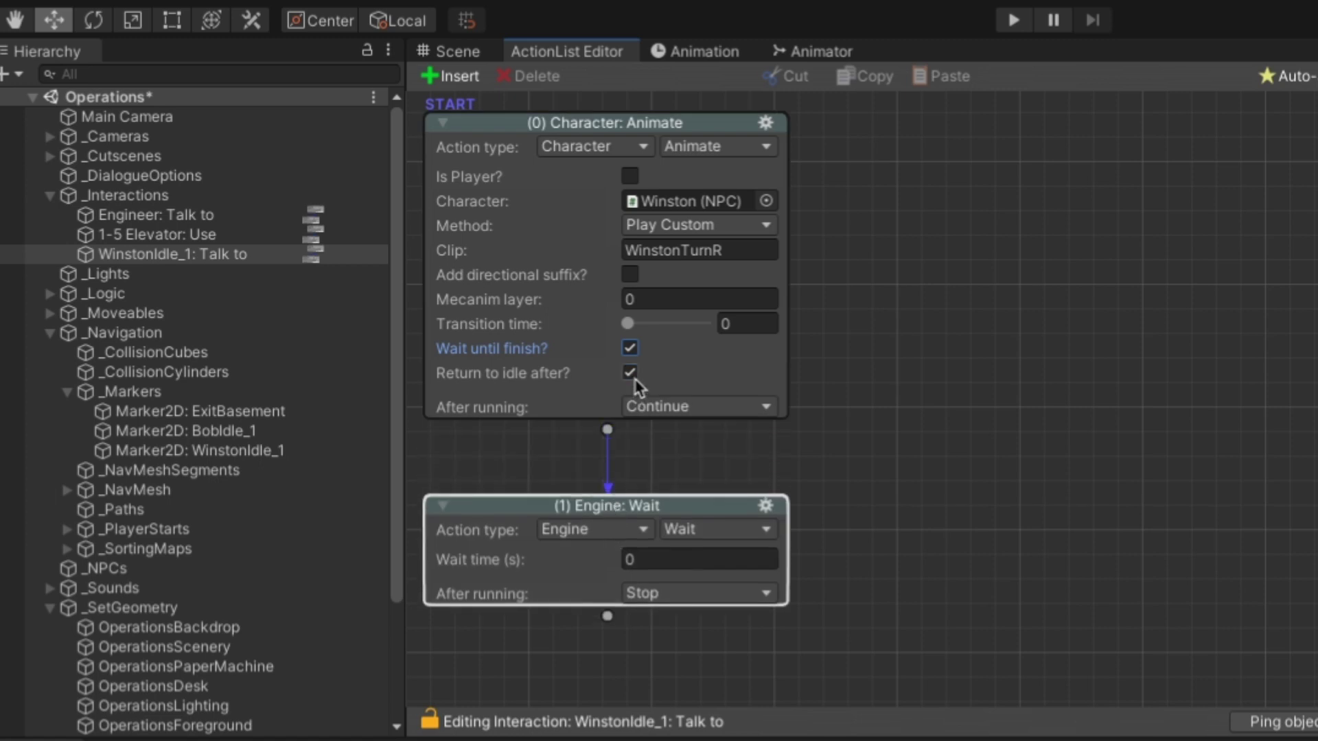
# Change the second action of the WinstonIdle_1: Talk to interaction to Character: Animate with Winston as the character.
pyautogui.click(594, 530)
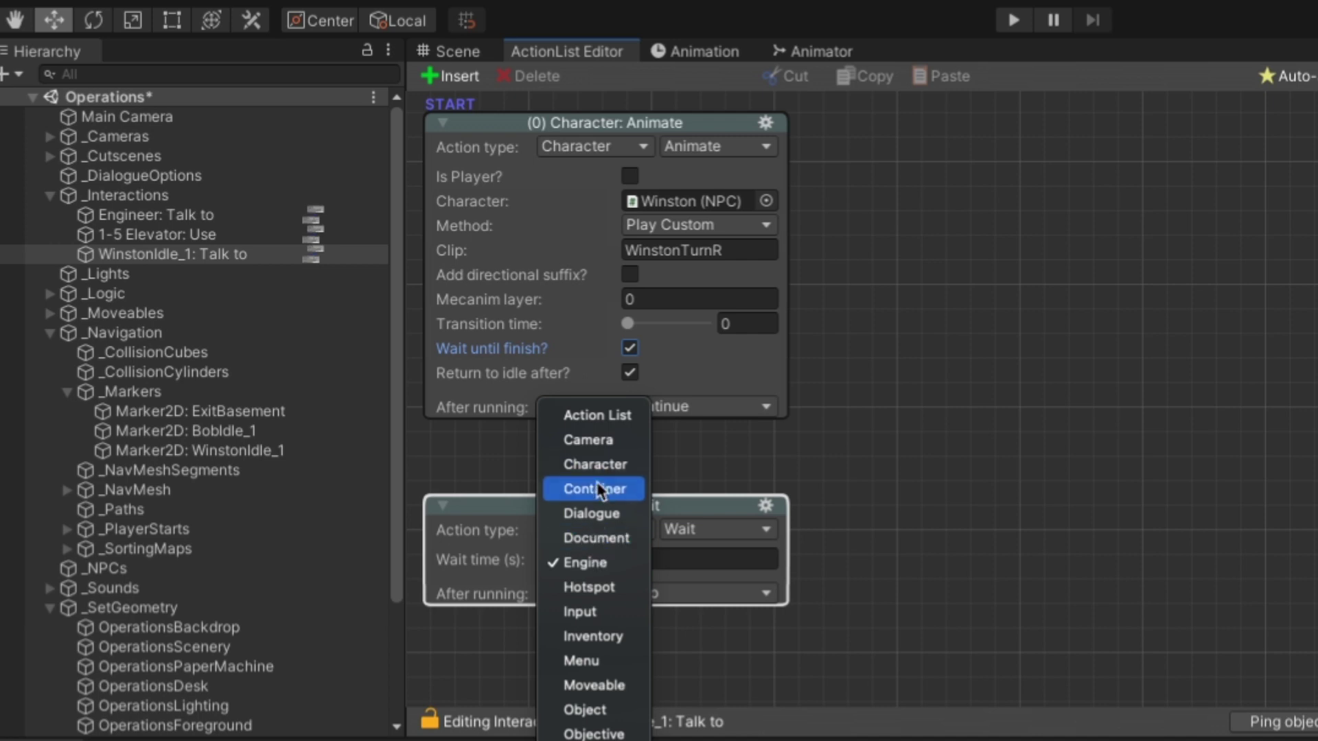
pyautogui.click(595, 490)
pyautogui.click(594, 528)
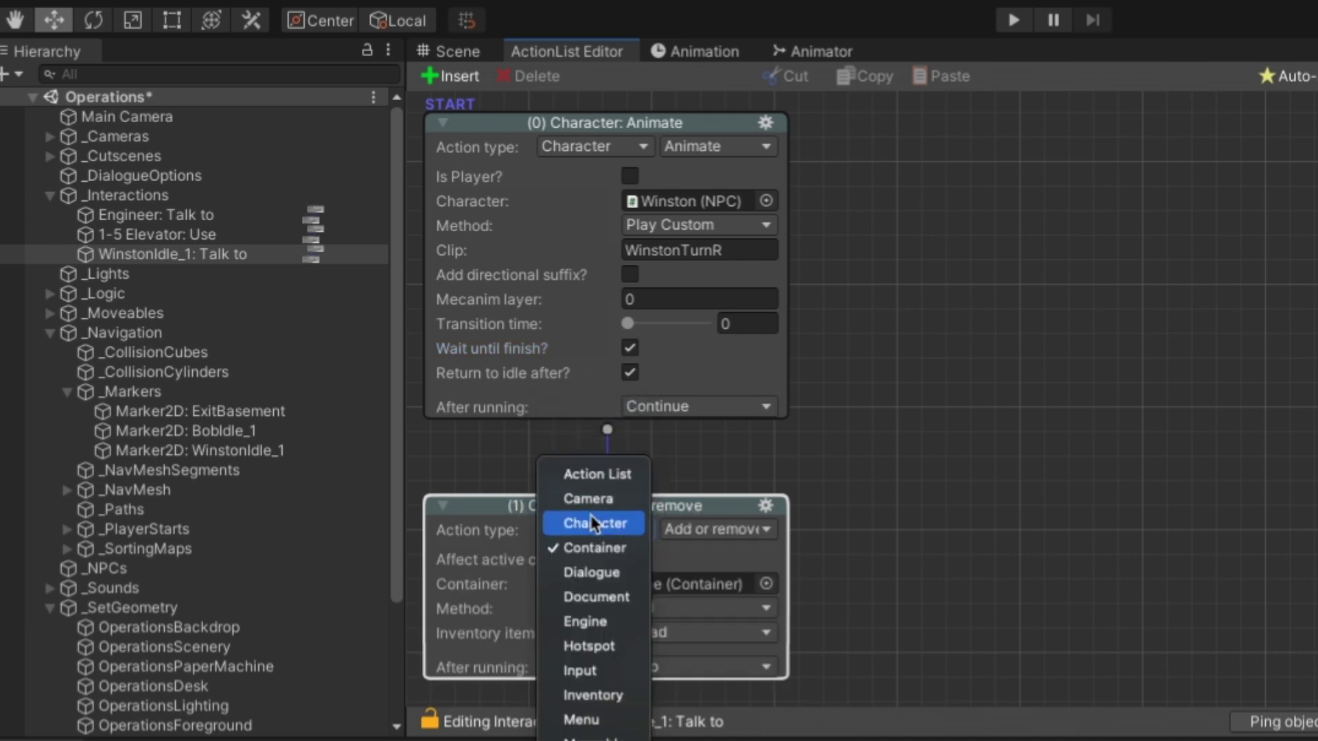
pyautogui.click(592, 526)
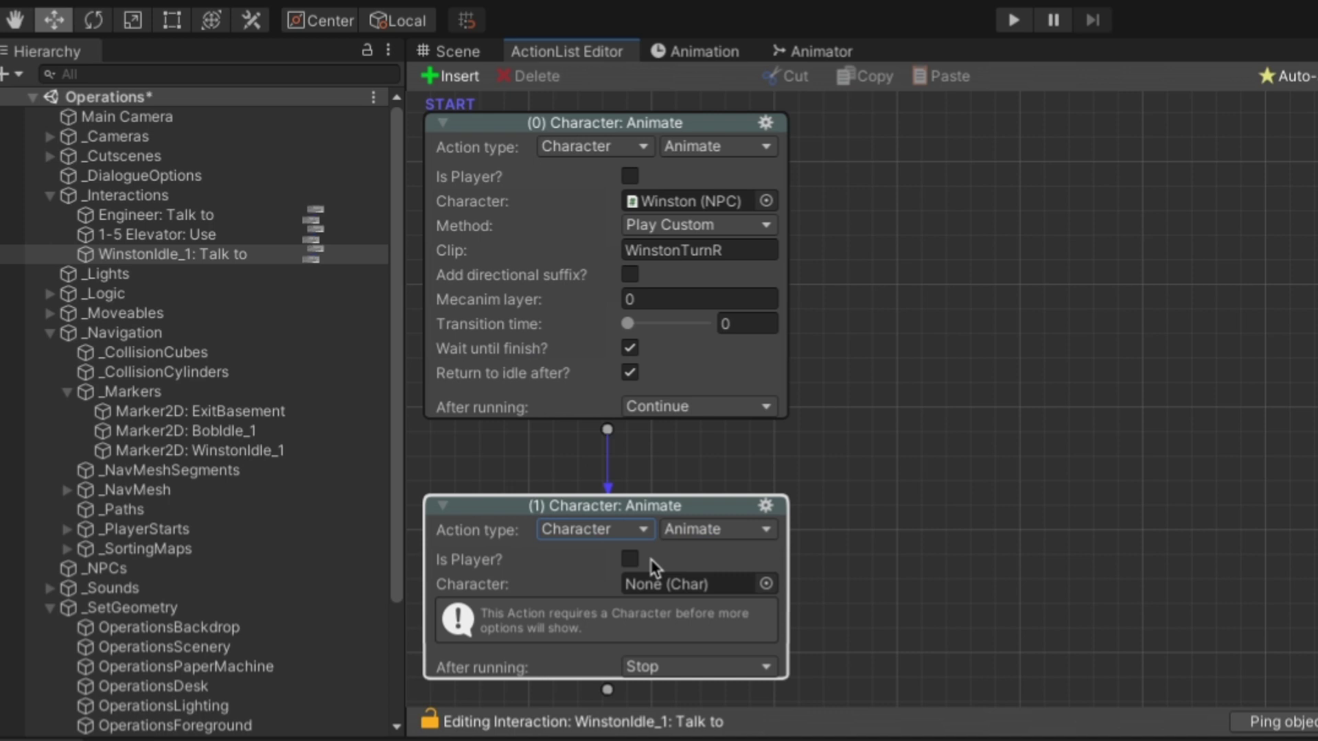
pyautogui.click(766, 585)
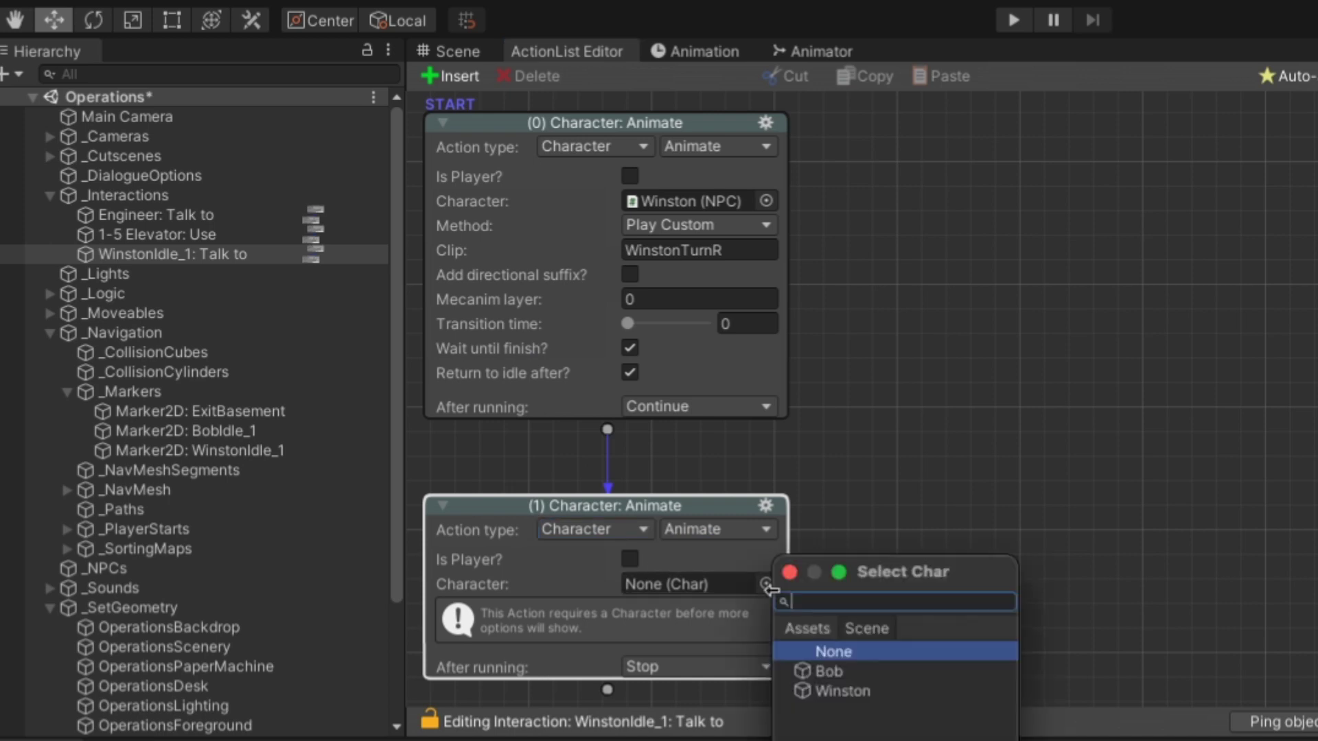
pyautogui.click(832, 691)
# Set the second animate action's method to Set Standard and its Idle clip to WinstonStill.
pyautogui.click(683, 608)
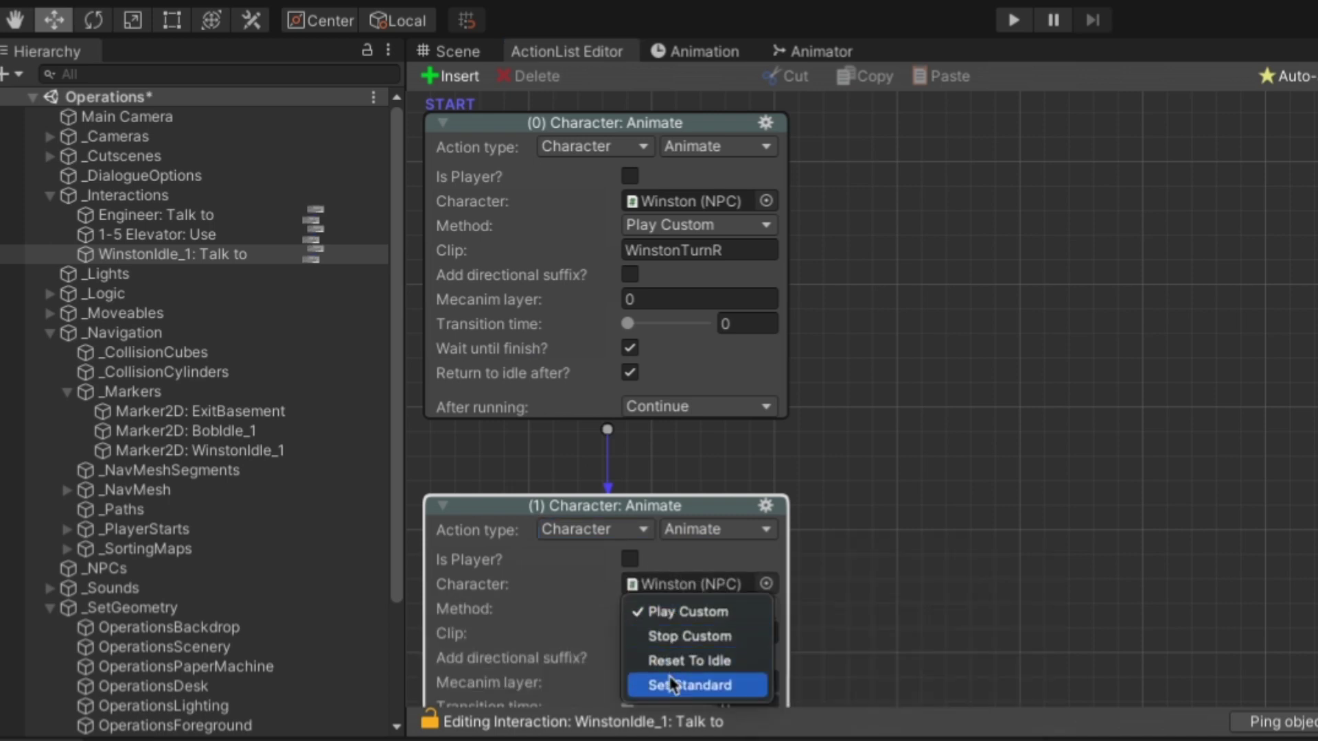
pyautogui.click(672, 684)
pyautogui.scroll(-1, 662, 639)
pyautogui.click(657, 613)
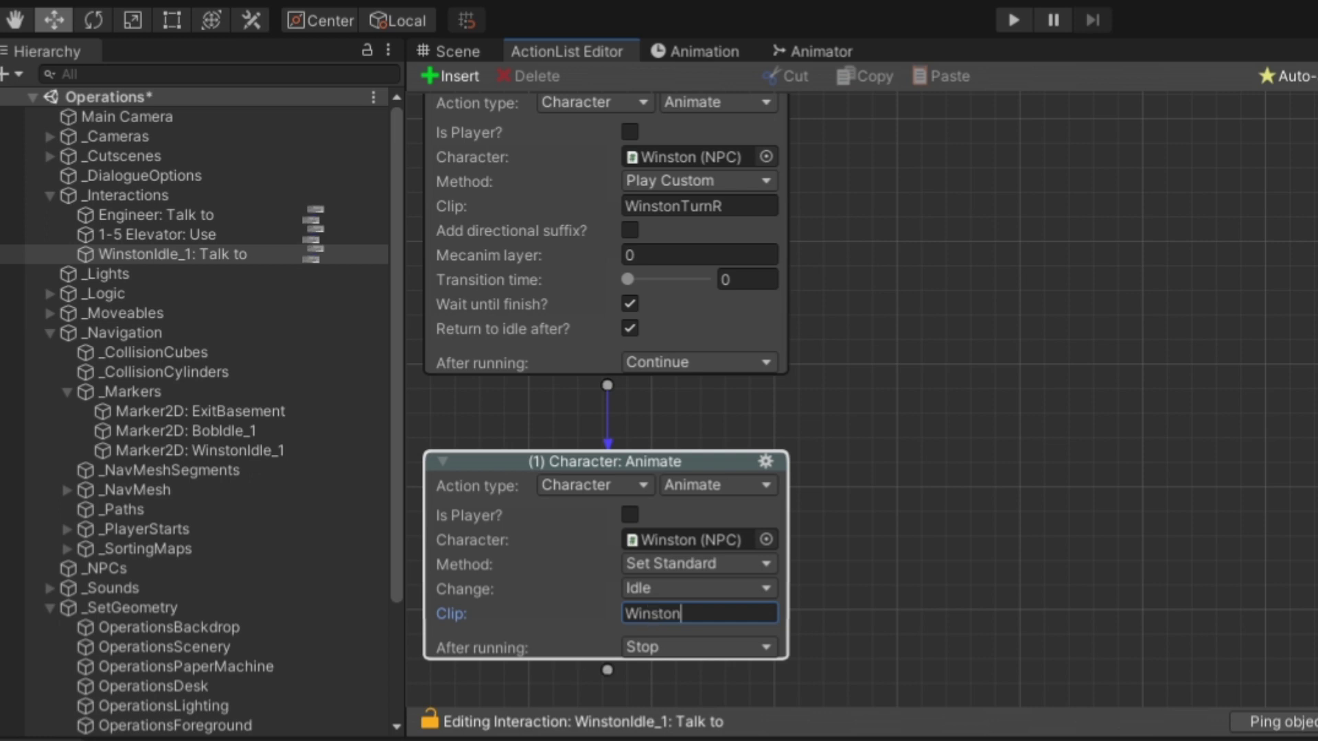
pyautogui.press('Return')
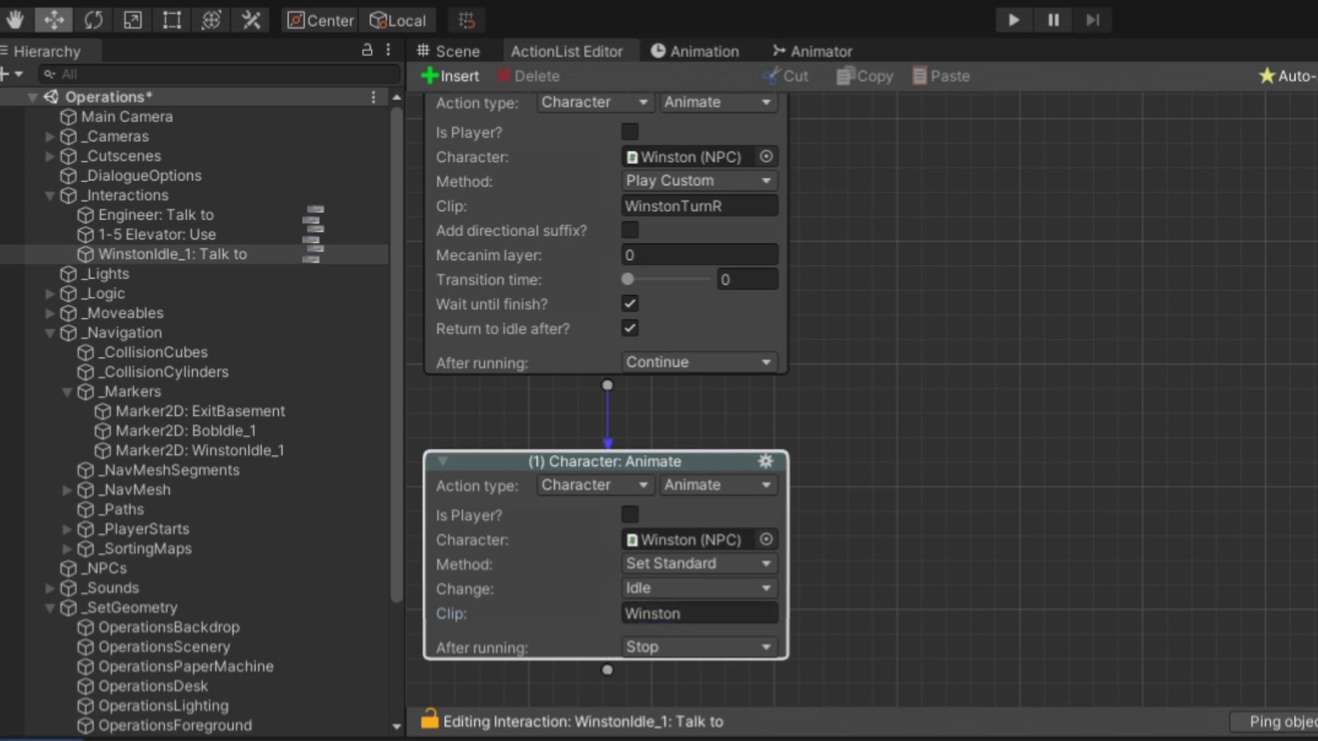
pyautogui.click(685, 612)
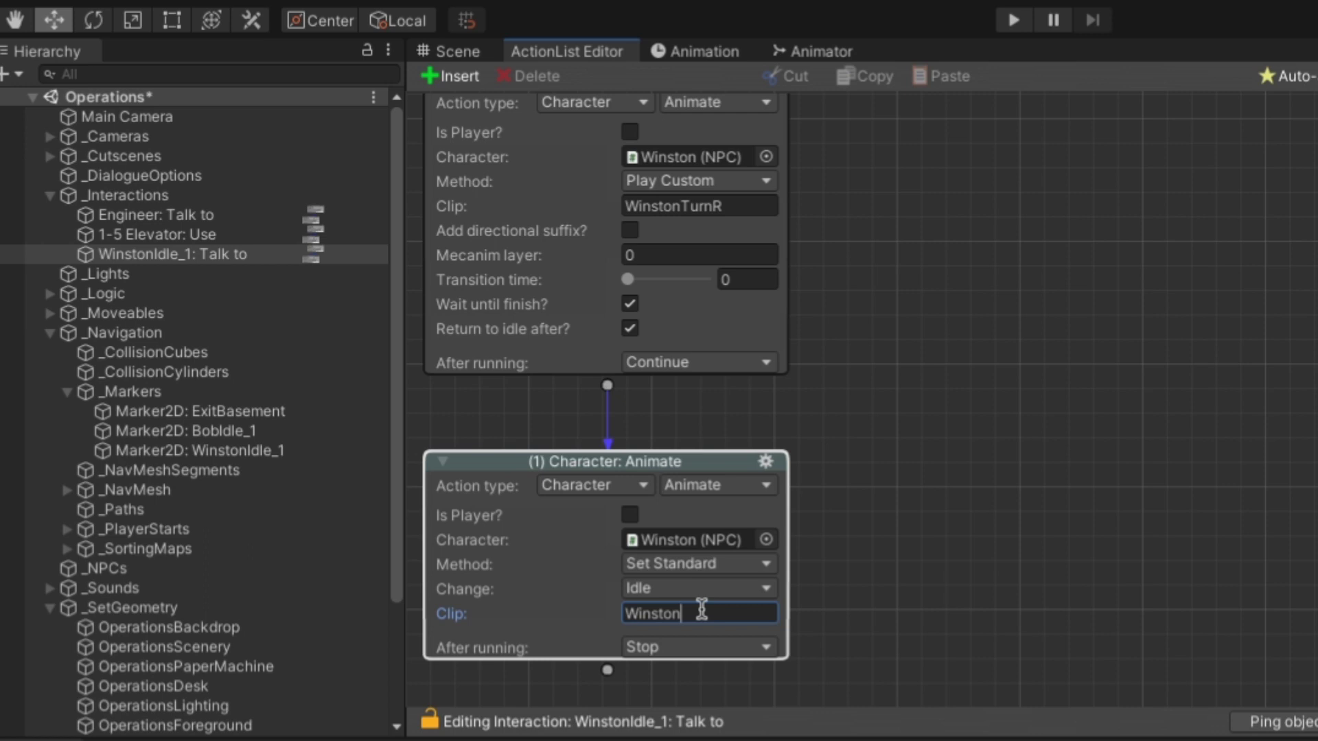
pyautogui.write('sTILL')
pyautogui.scroll(-3, 697, 618)
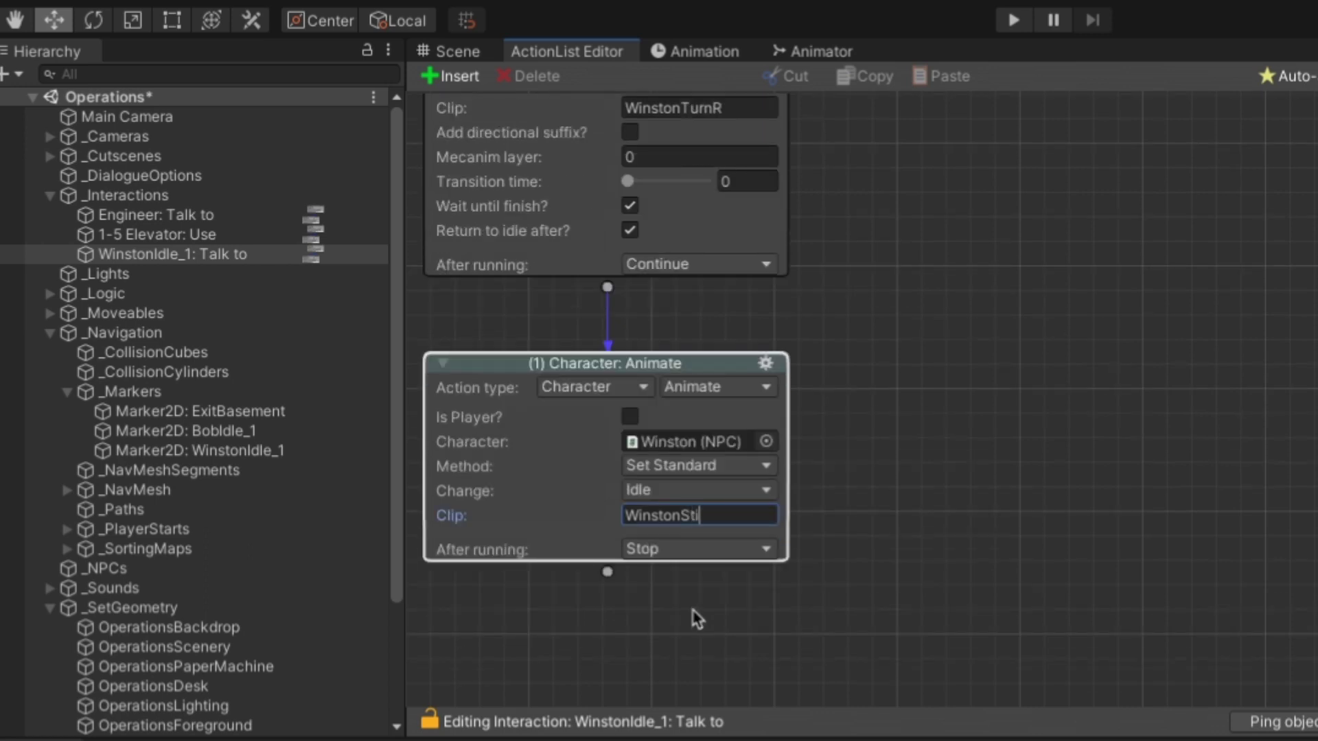
# Attach a Dialogue: Play speech action after the WinstonStill action, as a player line reading "Hi Winston.".
pyautogui.scroll(-5, 747, 607)
pyautogui.click(608, 411)
pyautogui.moveTo(613, 450); pyautogui.dragTo(610, 483)
pyautogui.click(593, 504)
pyautogui.click(591, 611)
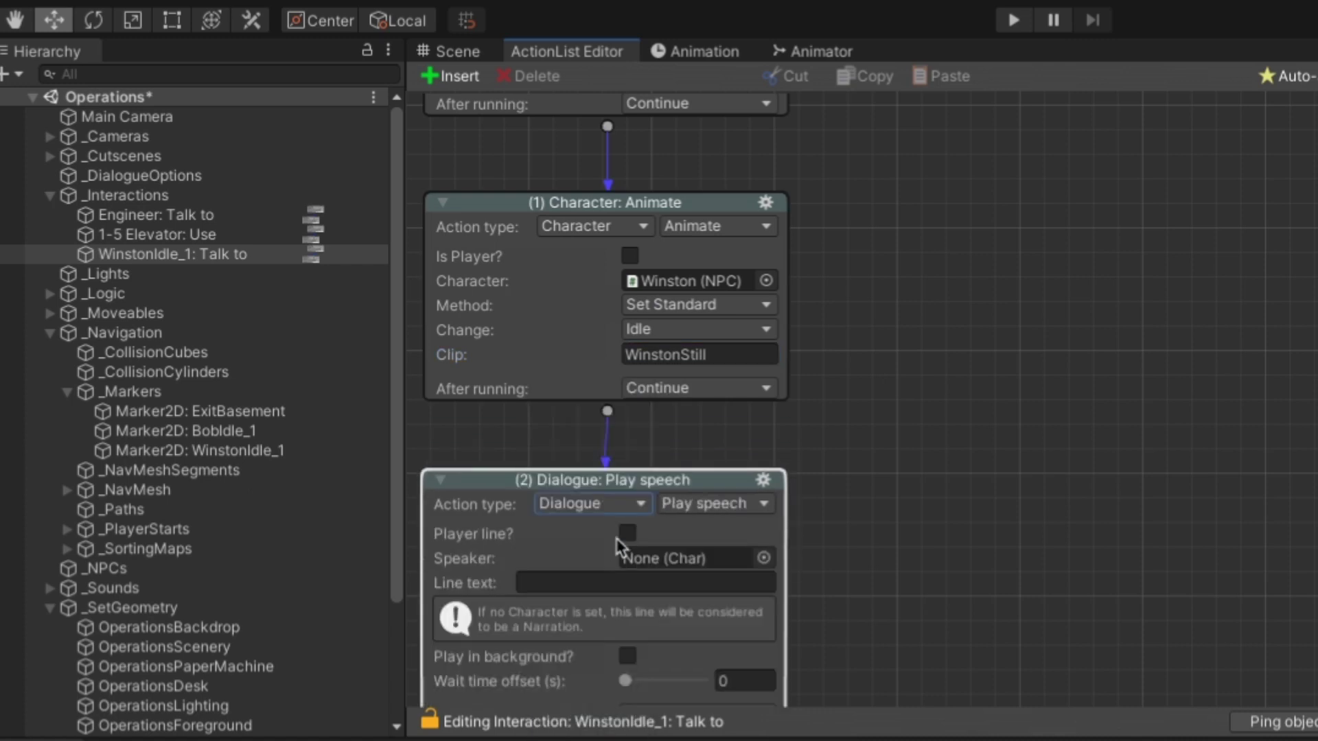
pyautogui.click(627, 533)
pyautogui.click(613, 557)
pyautogui.write('Hi Winston.')
# Attach another Dialogue: Play speech action after the player's greeting, with Winston as the speaker.
pyautogui.scroll(-6, 613, 556)
pyautogui.click(605, 441)
pyautogui.click(593, 529)
pyautogui.click(763, 584)
pyautogui.doubleClick(826, 681)
# Set Winston's line text to "Hi Yourself." and, on a new line, "You know, It's not that hard to set up an NPC in Adventure Creator.".
pyautogui.click(550, 610)
pyautogui.write('Hi Yourself. You know,')
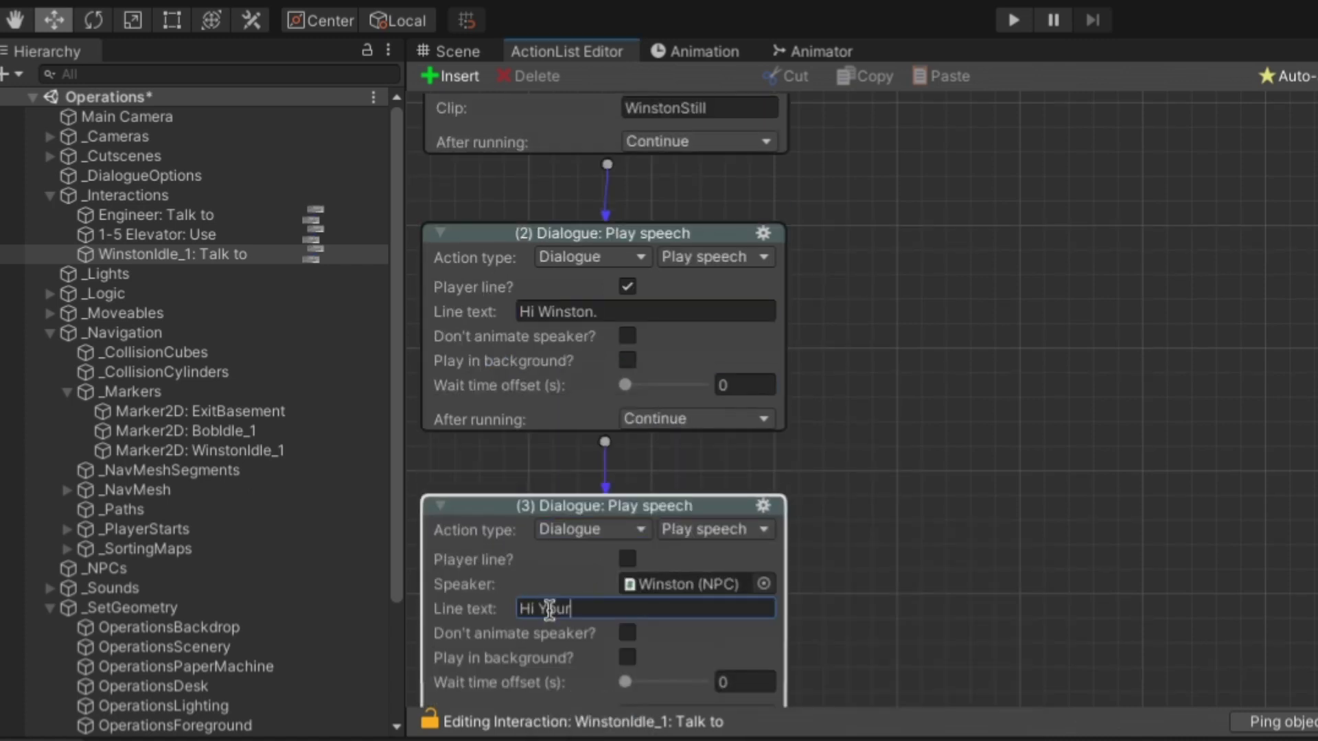
pyautogui.click(601, 608)
pyautogui.press('Return')
pyautogui.click(676, 621)
pyautogui.write("It's not that hard to set up an NPC in ")
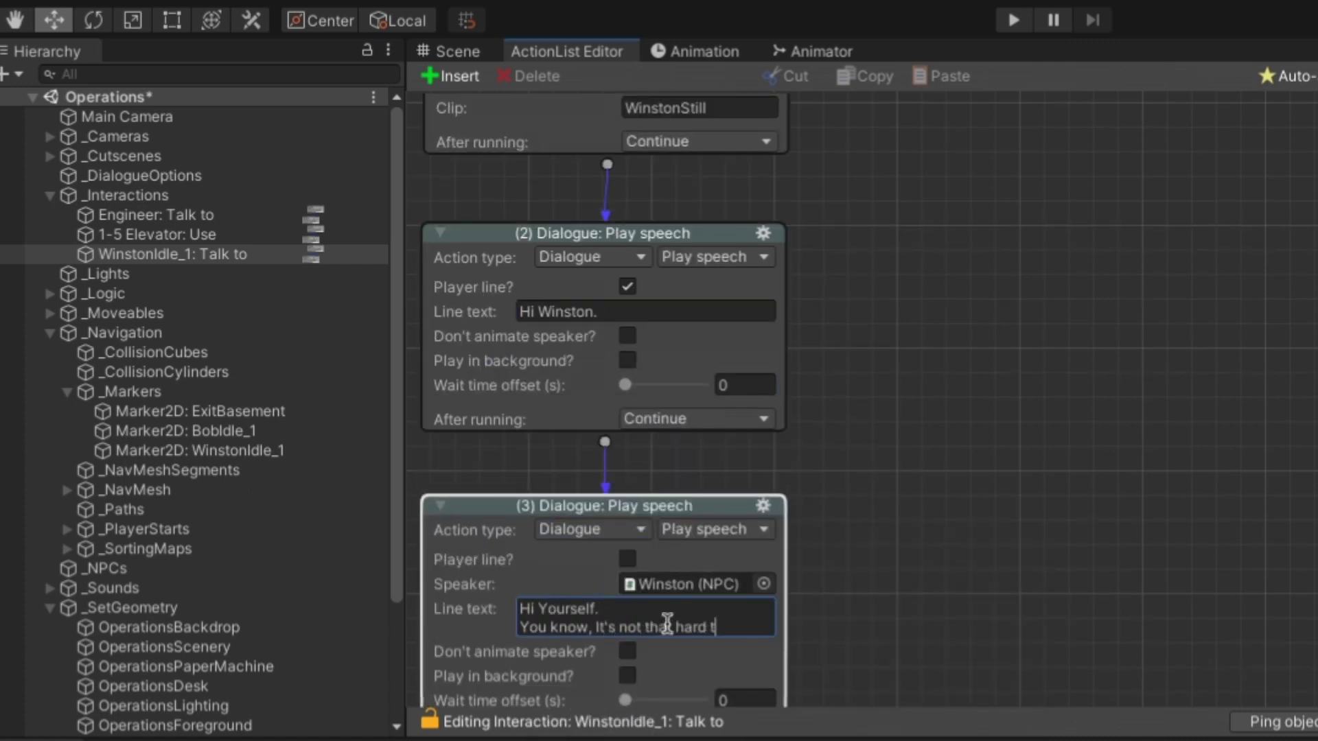
pyautogui.write('Adventure Creator.')
# Attach a player speech action reading "Don't I know it. Well, bye!" on two lines, followed by a Character: Animate action for Winston.
pyautogui.scroll(-6, 667, 624)
pyautogui.click(607, 454)
pyautogui.click(607, 369)
pyautogui.click(593, 451)
pyautogui.click(591, 513)
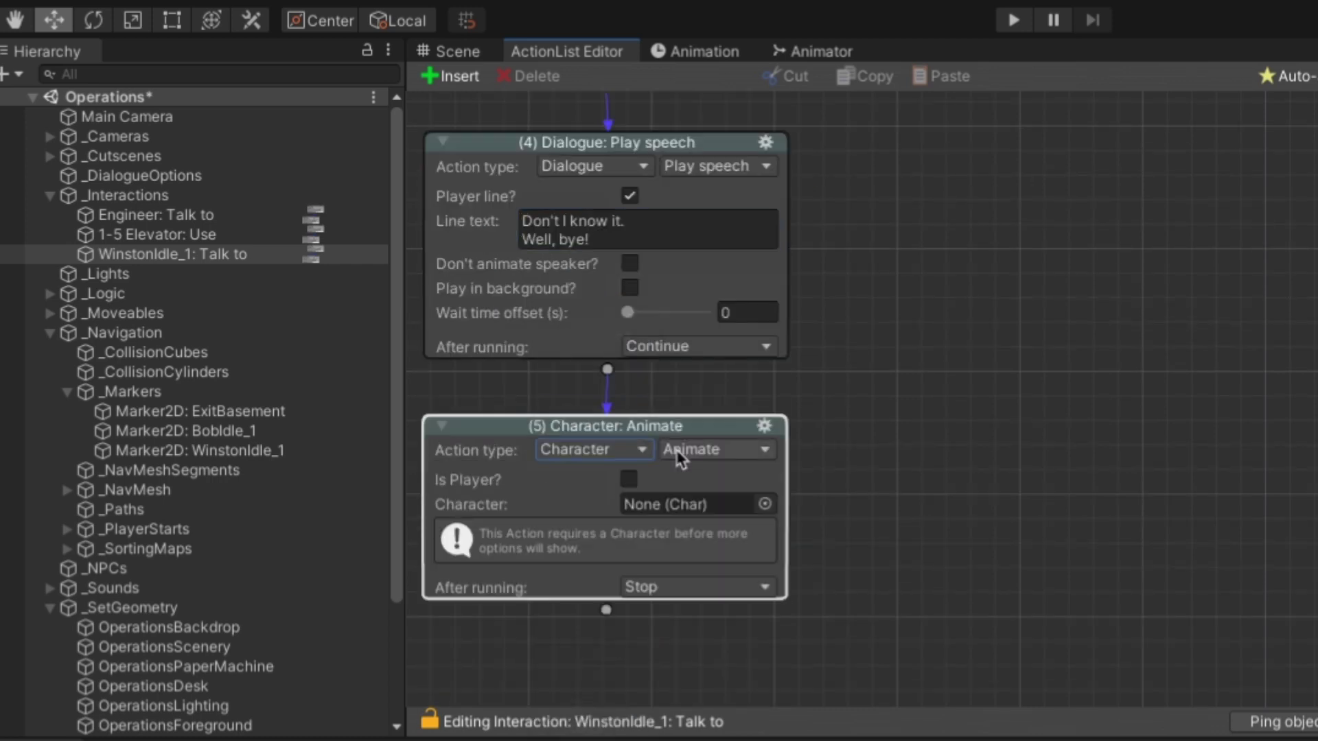
pyautogui.click(763, 504)
pyautogui.click(821, 608)
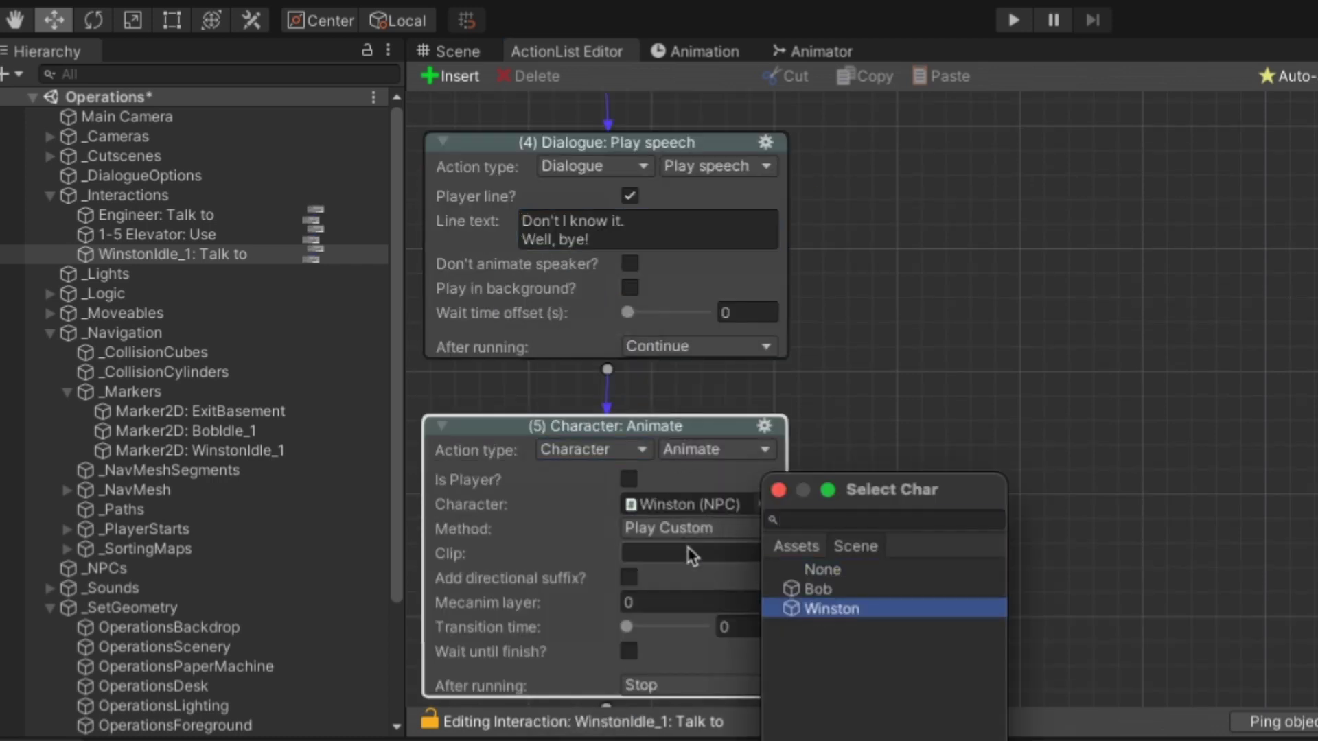
# Set the clip of the animate action after the goodbye line to WinstonTransitionL and make it wait until finish.
pyautogui.click(689, 553)
pyautogui.write('WinstonTransition')
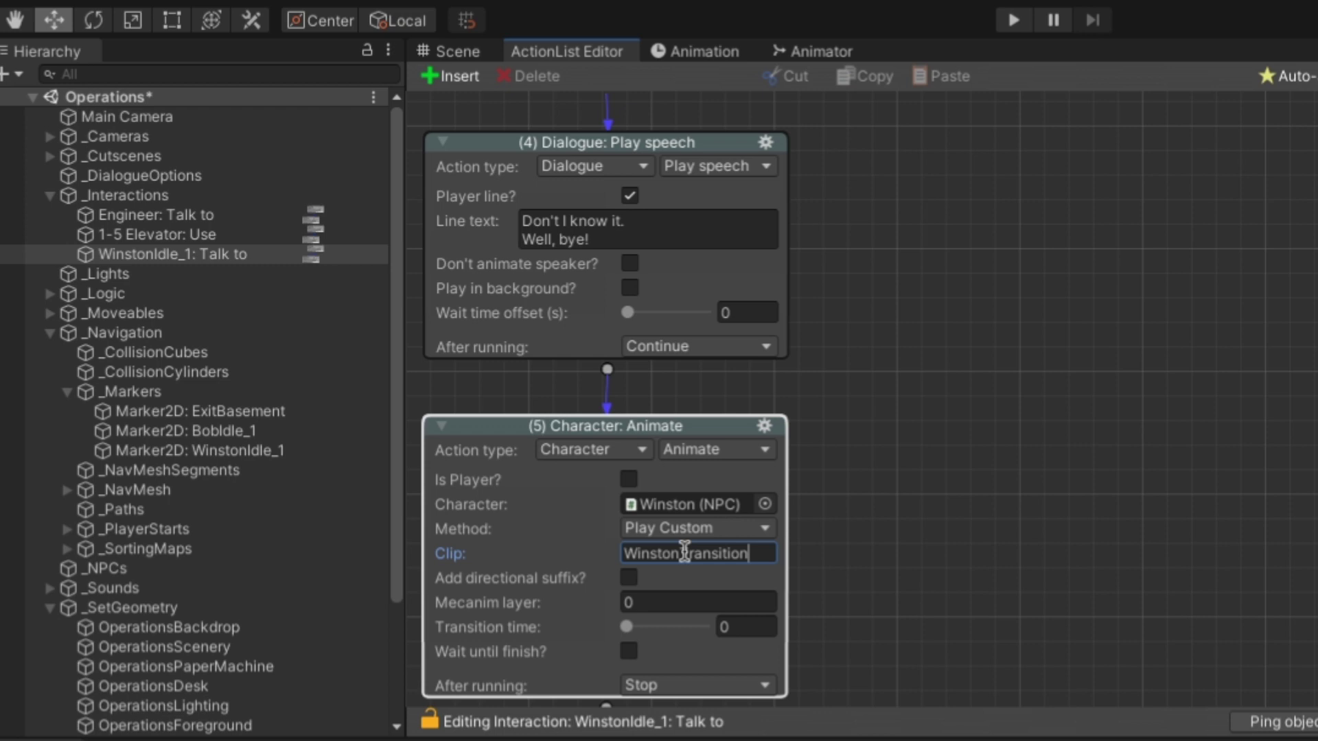
pyautogui.write('L')
pyautogui.scroll(-2, 690, 606)
pyautogui.click(629, 610)
# Attach a final Character: Animate action after the WinstonTransitionL action, with Winston as the character.
pyautogui.scroll(-10, 629, 620)
pyautogui.click(606, 381)
pyautogui.moveTo(607, 396); pyautogui.dragTo(604, 431)
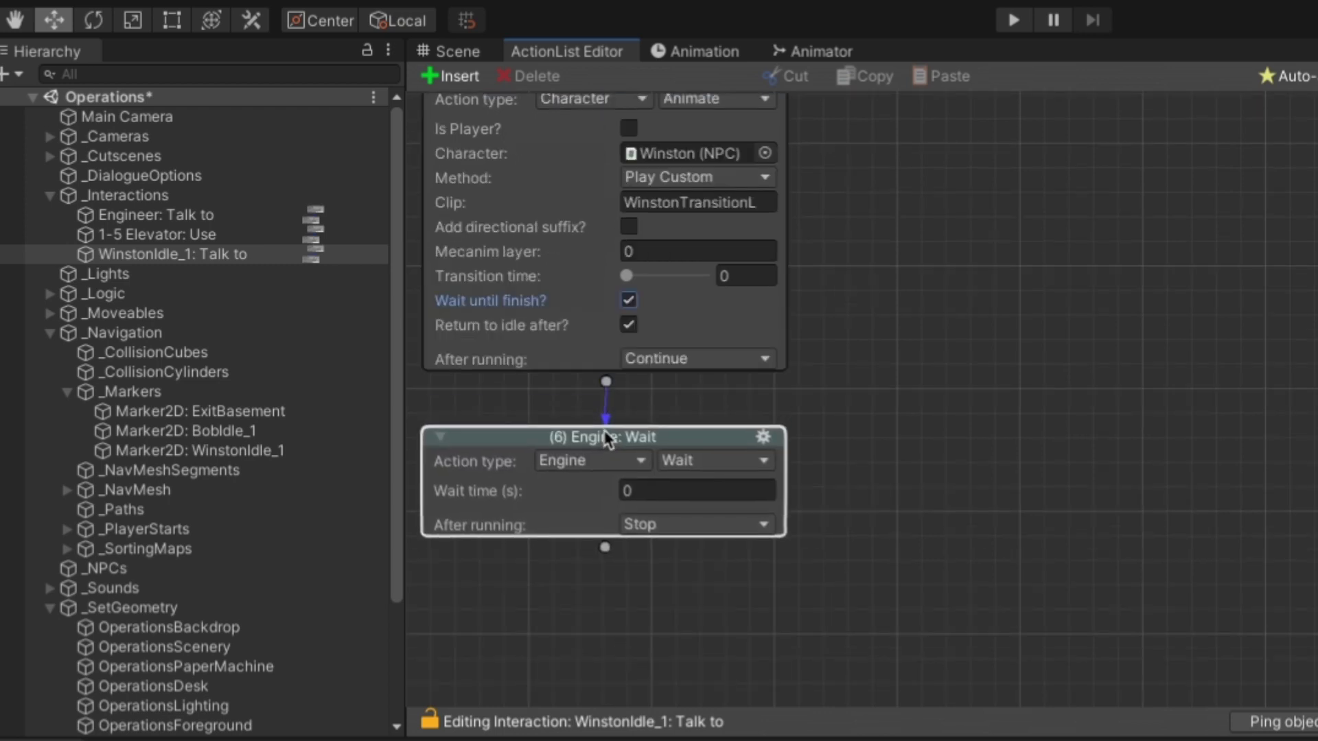
pyautogui.click(589, 460)
pyautogui.click(515, 393)
pyautogui.click(764, 595)
pyautogui.click(831, 619)
# Set the final animate action's method to Set Standard and its Idle clip to WinstonIdle.
pyautogui.click(662, 564)
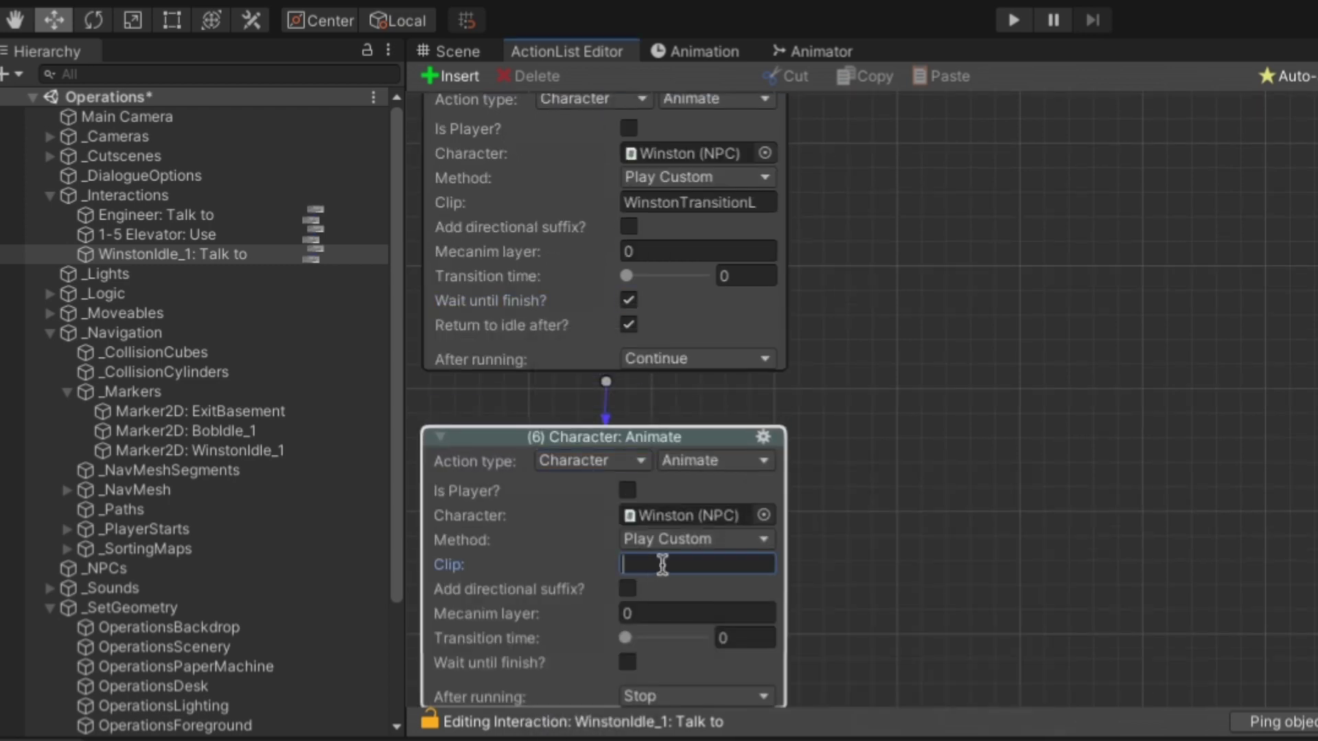
pyautogui.click(733, 542)
pyautogui.click(725, 618)
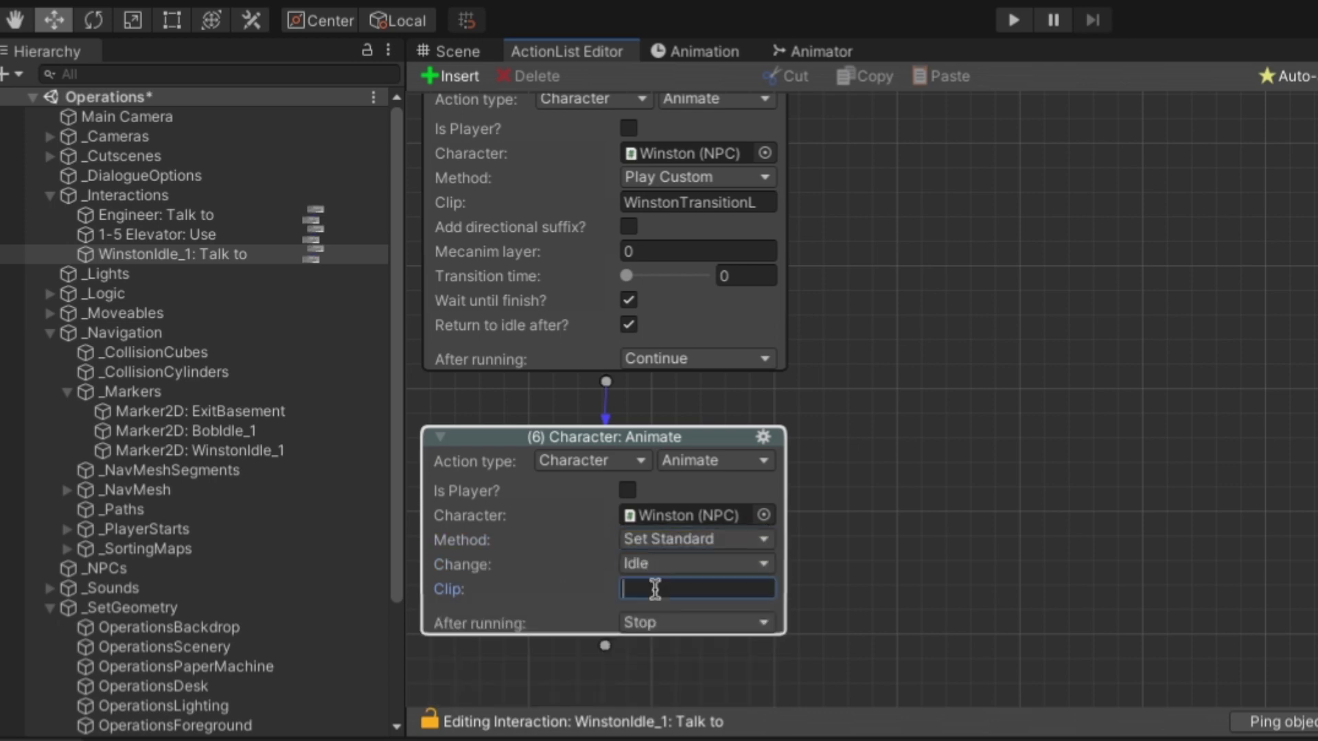
pyautogui.click(655, 589)
pyautogui.write('WinstonIdle')
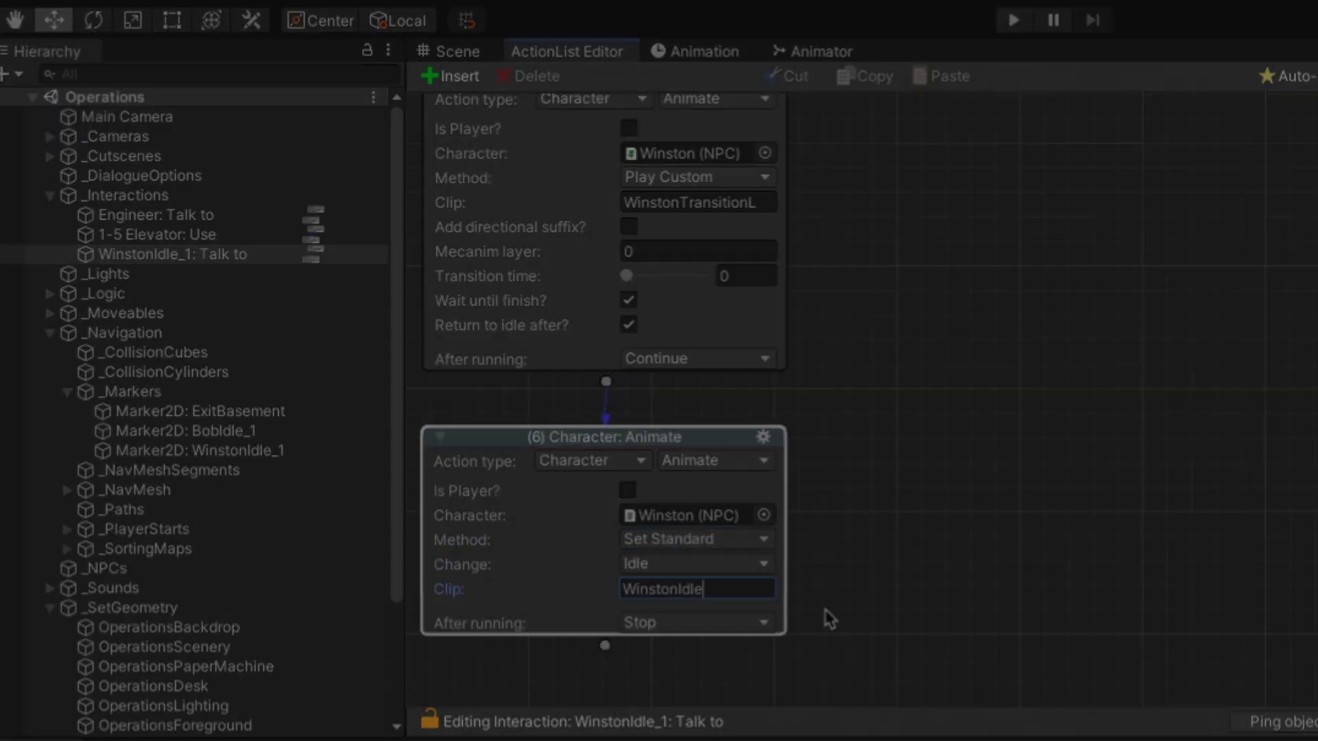